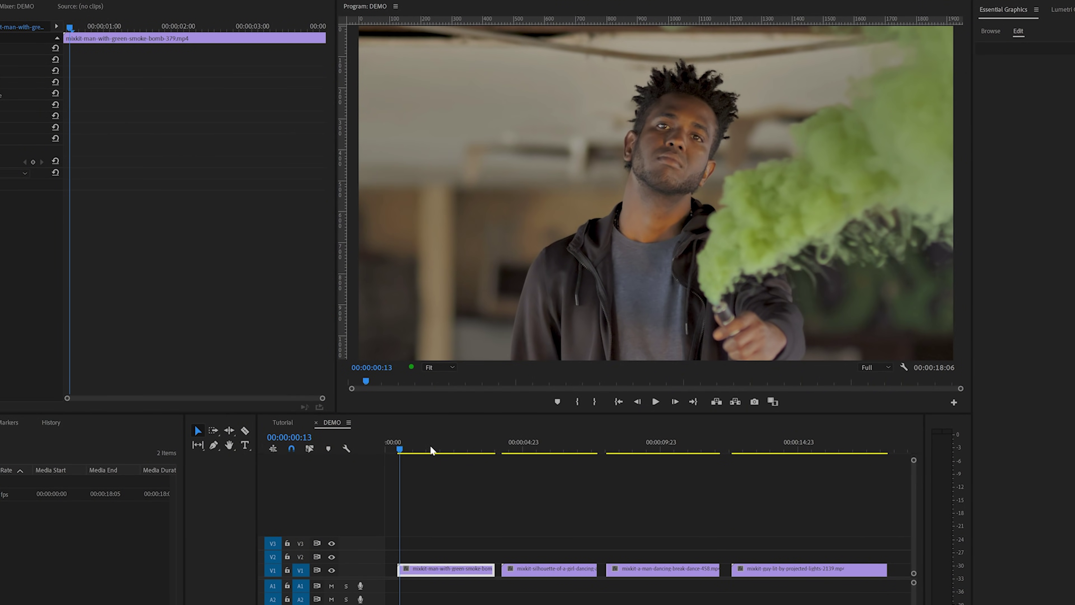
Step: Preview each of the four clips in the DEMO sequence in turn
click(404, 448)
key(space)
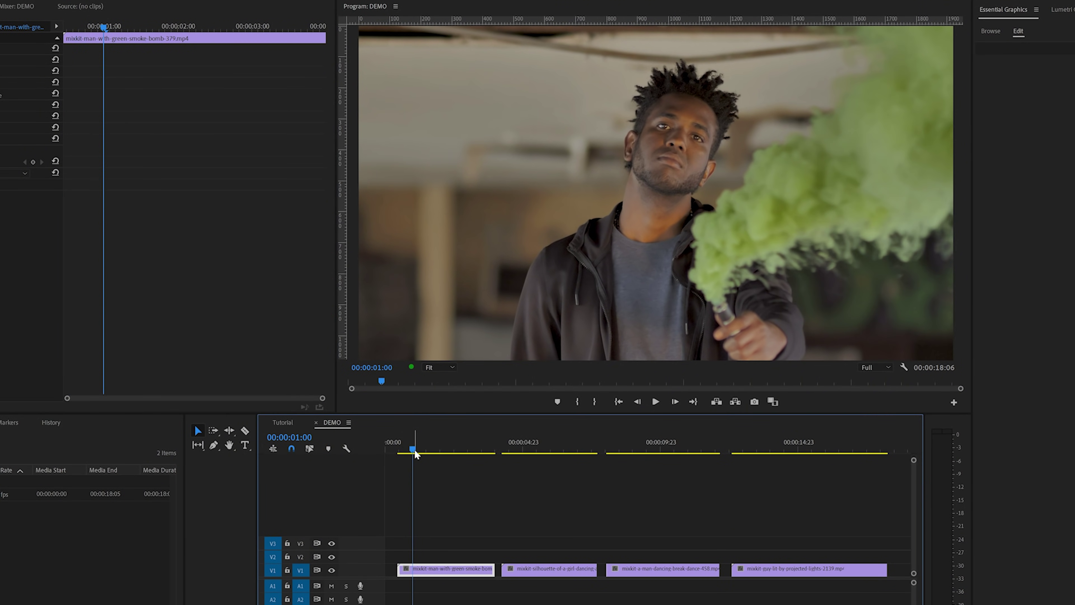
click(533, 449)
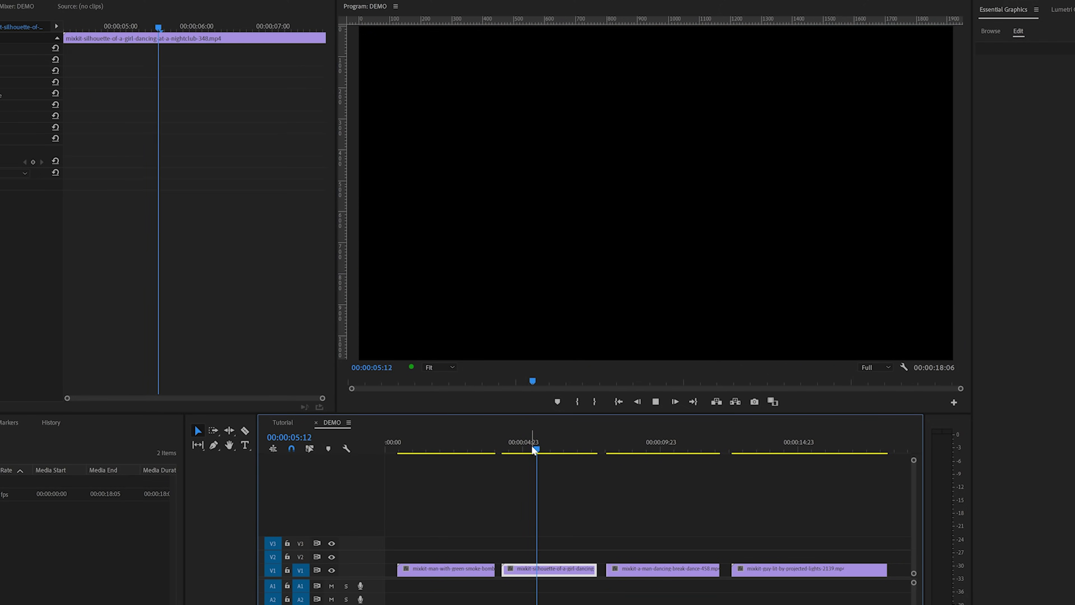
click(619, 449)
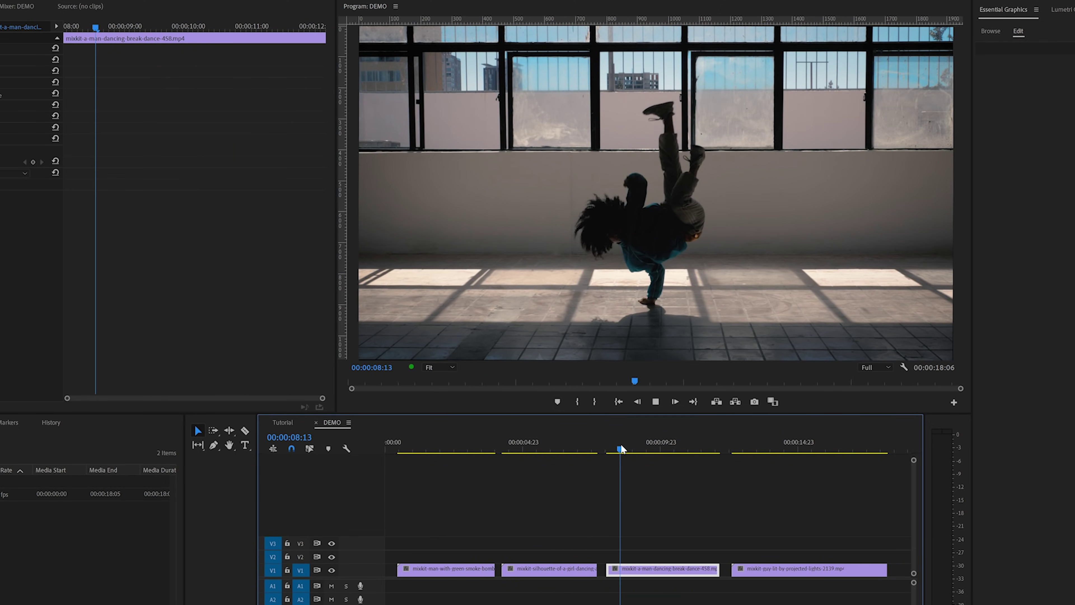
click(745, 449)
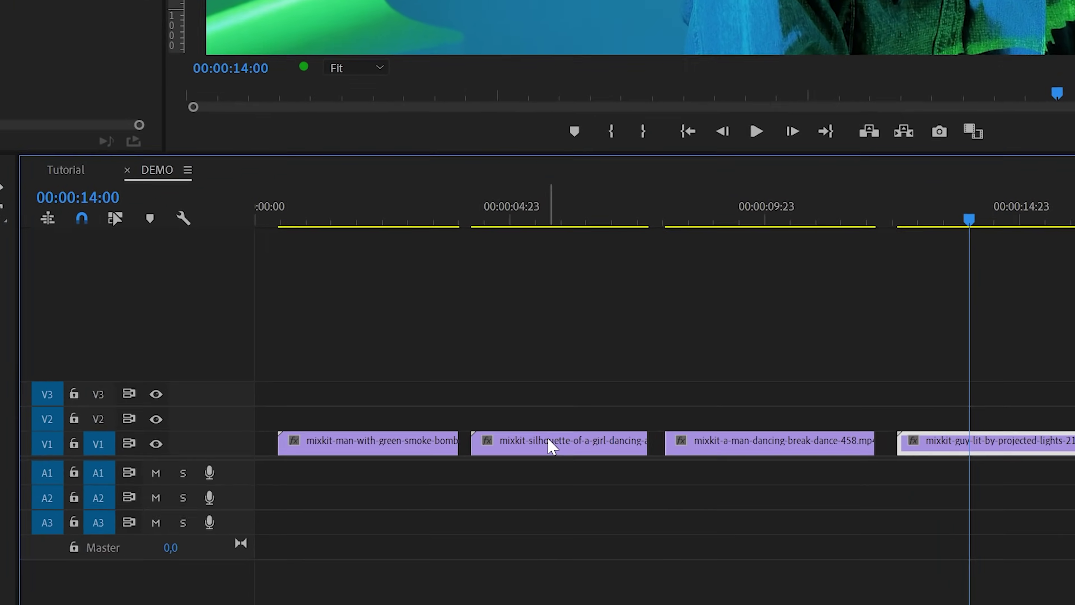
Step: Stack the girl-dancing silhouette clip on V2 above the green smoke bomb clip and set its blend mode to Soft Light
drag(543, 570, 465, 553)
drag(385, 368, 331, 375)
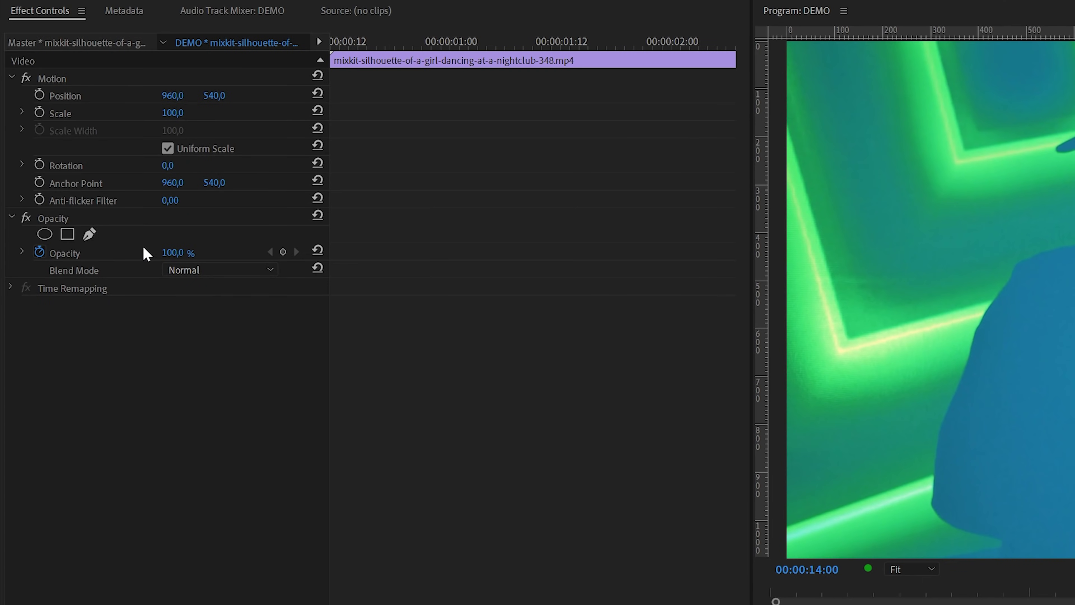
click(220, 271)
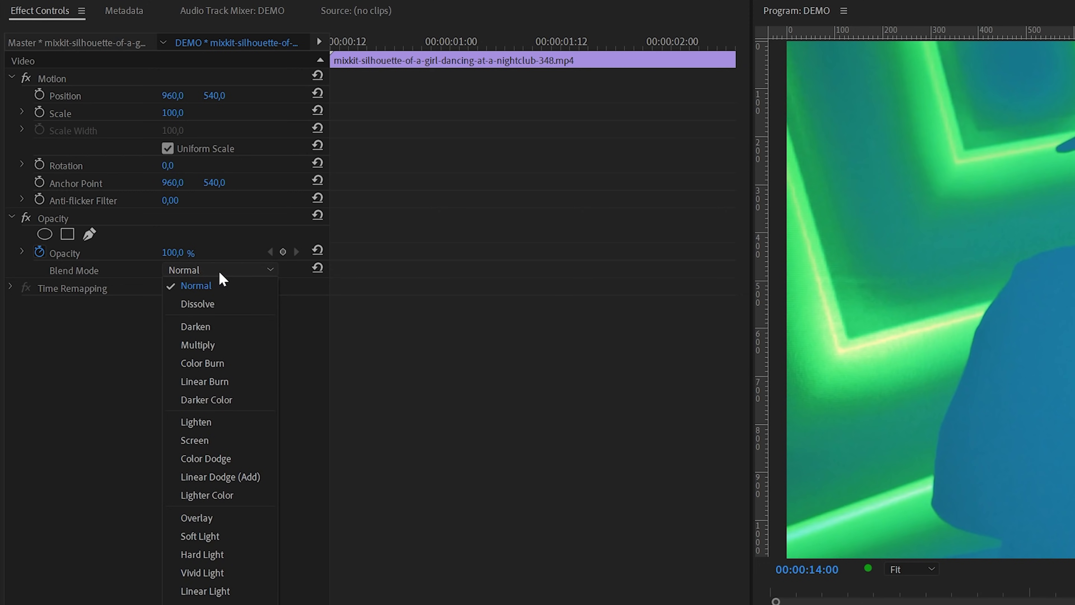
click(197, 537)
Step: Play back the silhouette and smoke bomb overlay from the start of the sequence
click(422, 457)
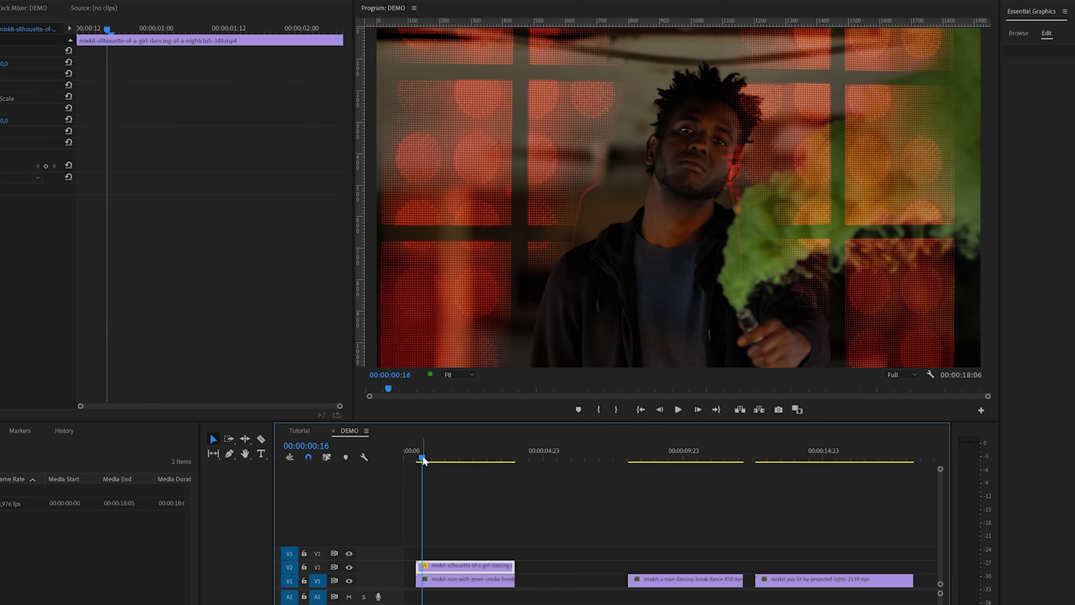
key(space)
click(417, 457)
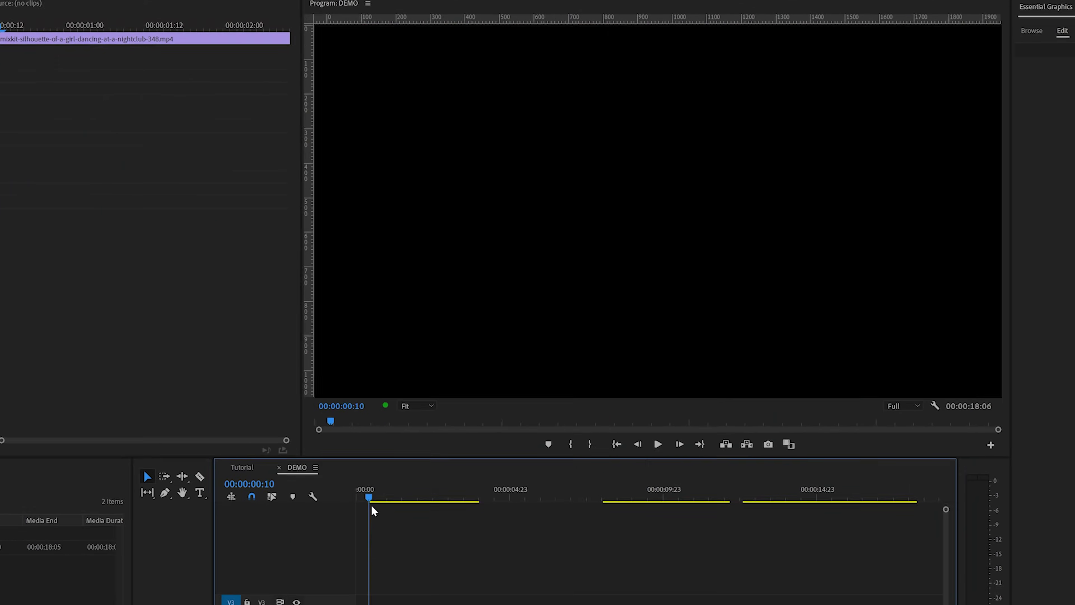
key(space)
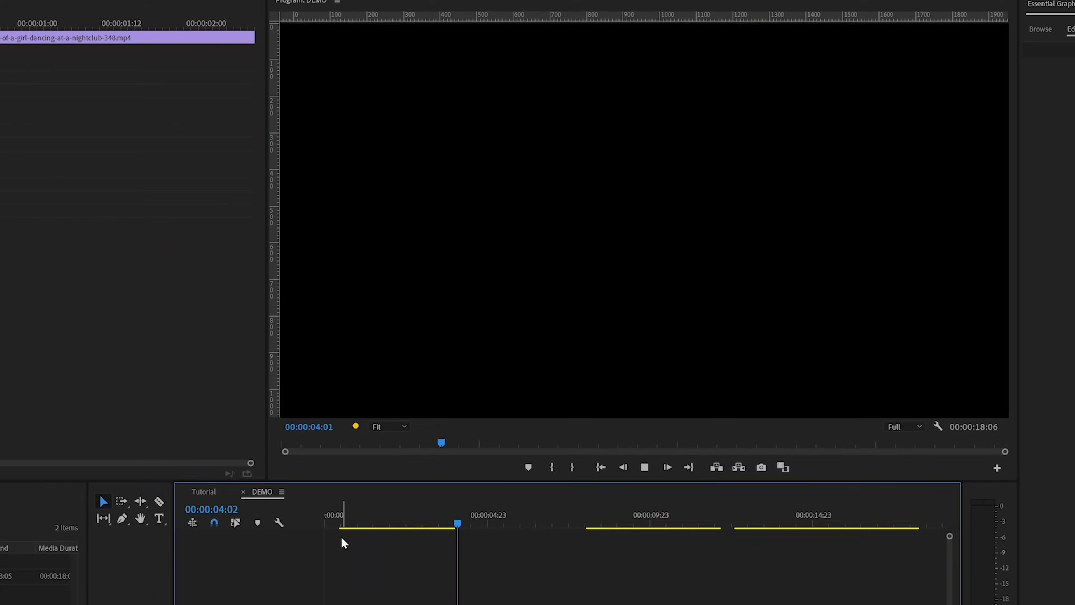
key(space)
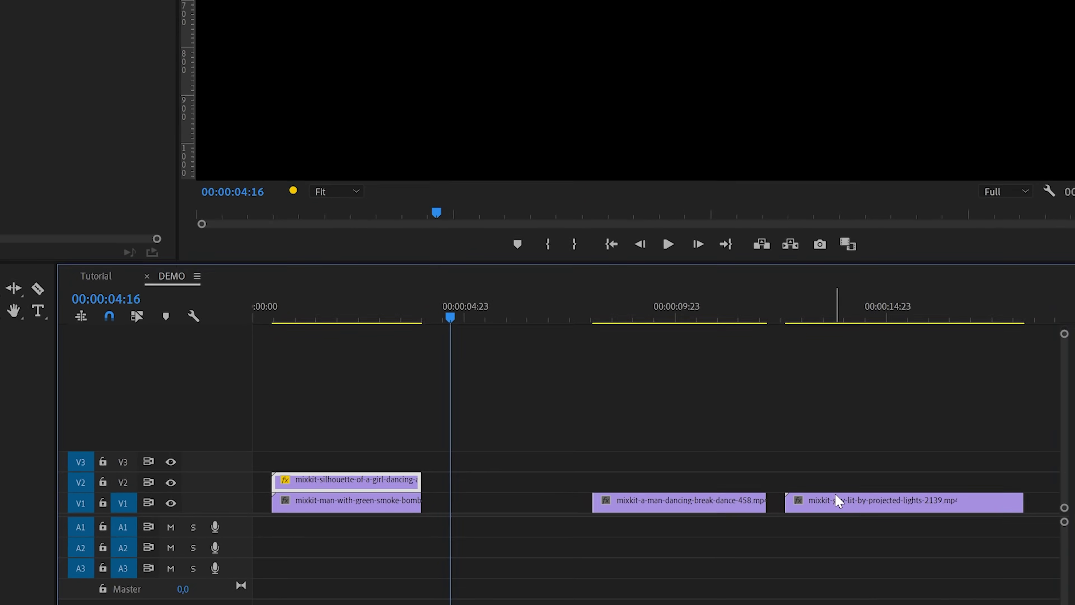
Step: Stack the projected-lights clip on V2 above the break-dance clip and set its blend mode to Soft Light
drag(838, 500, 644, 481)
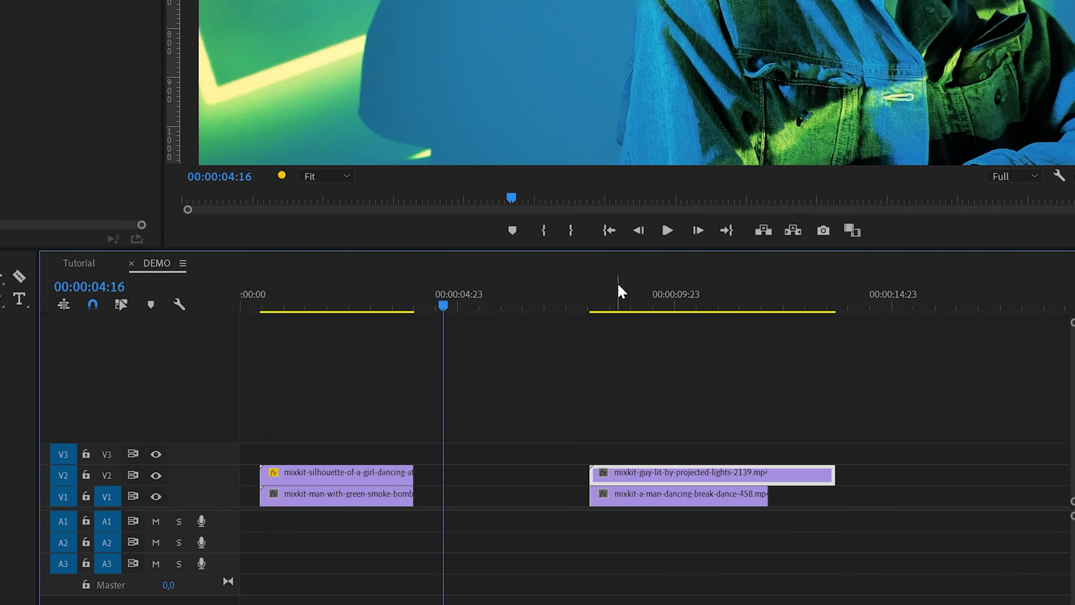
click(621, 292)
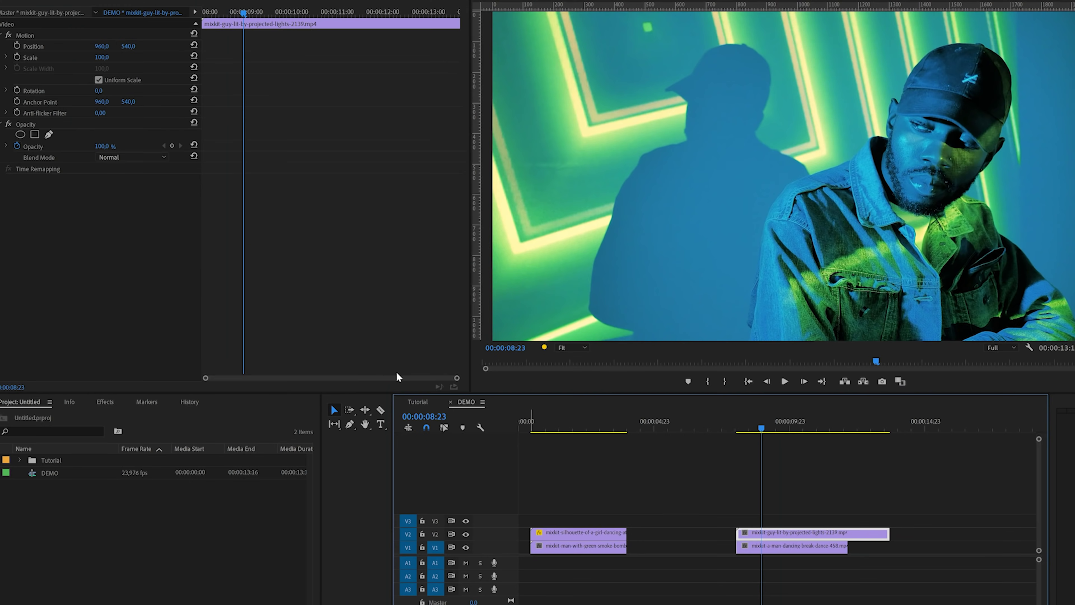
click(132, 157)
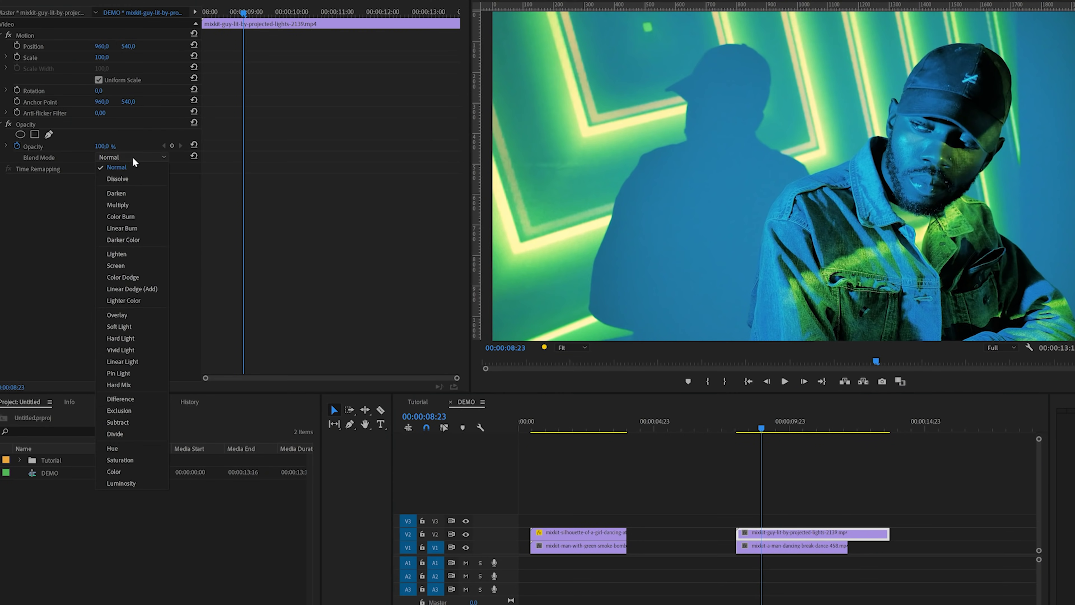
click(156, 329)
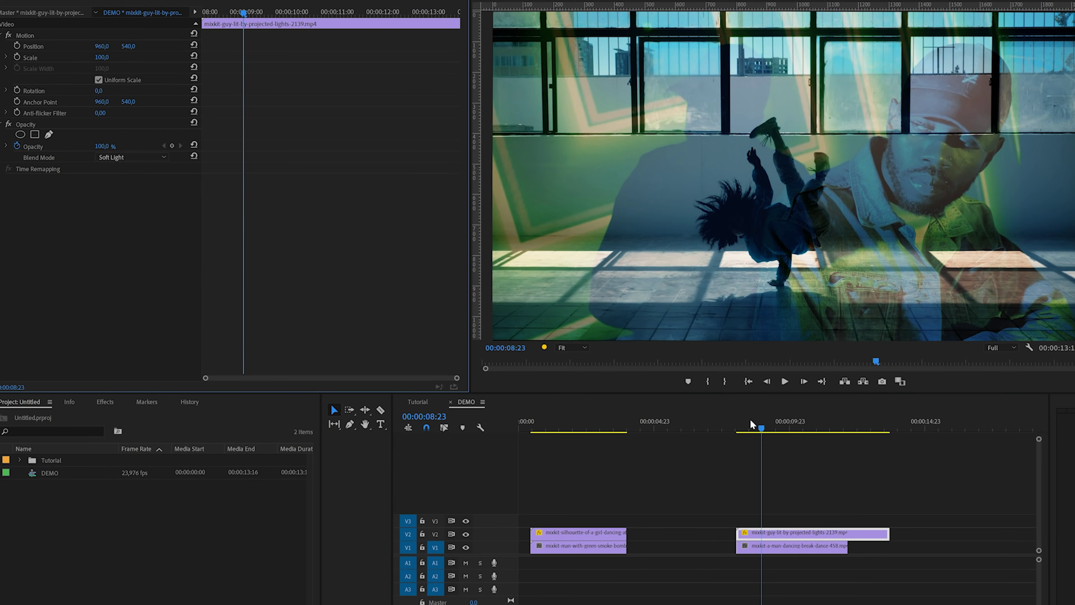
Step: Play back the break-dance overlay and change the projected-lights clip's blend mode to Multiply
click(743, 429)
key(space)
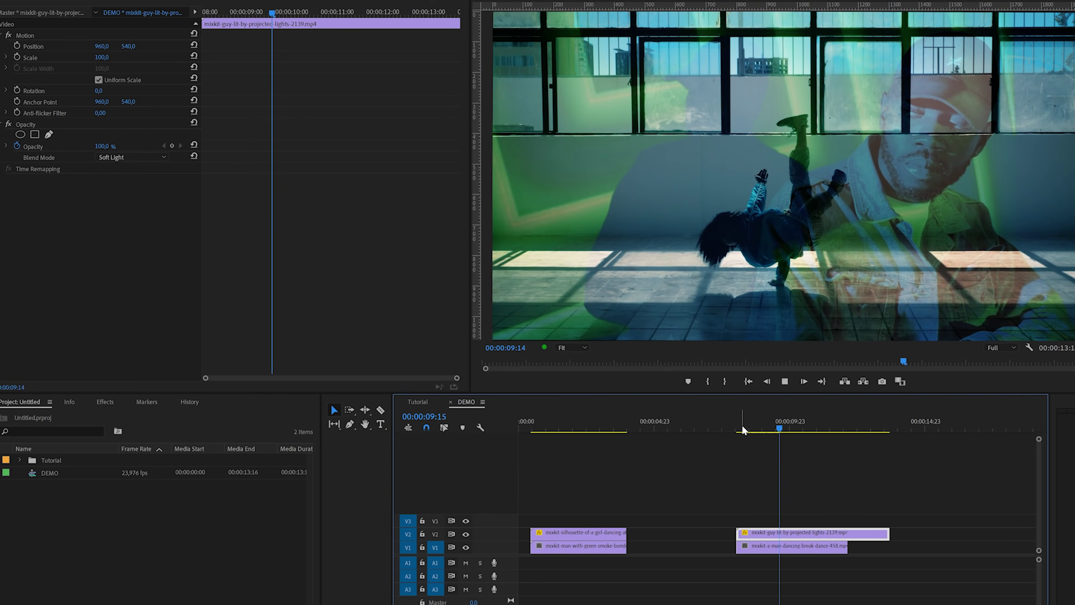
key(space)
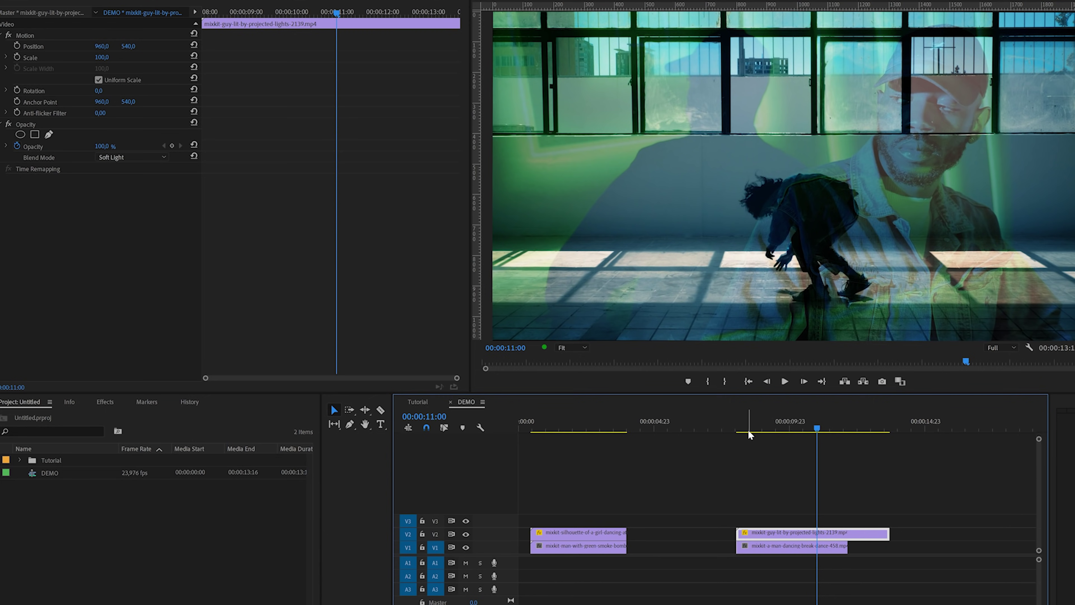
click(132, 158)
click(135, 207)
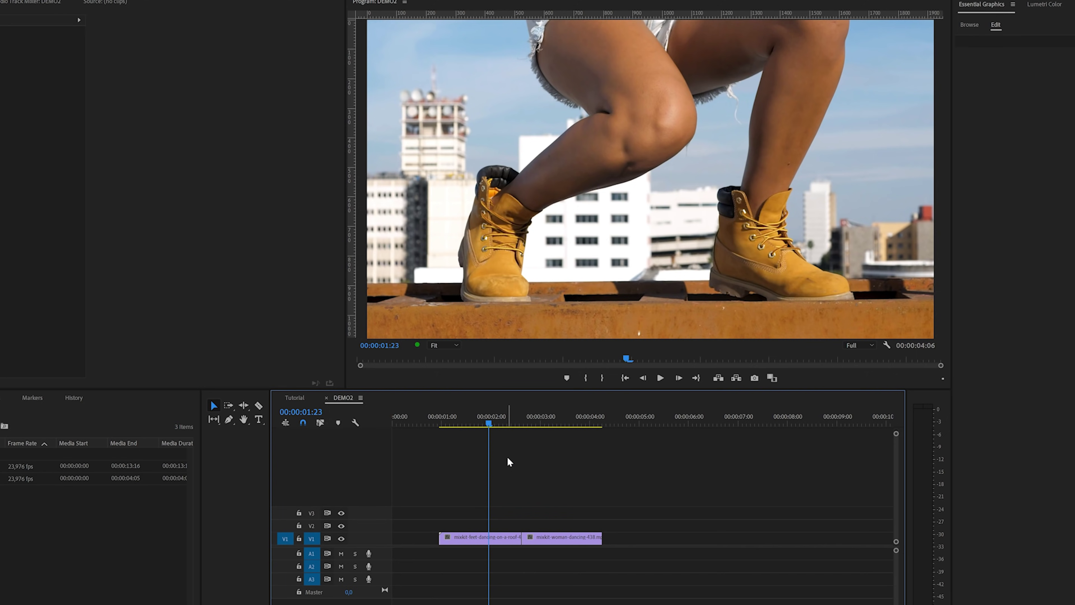
Step: Play the DEMO2 sequence across the cut between the feet-dancing and woman-dancing clips, and return to the first clip
key(space)
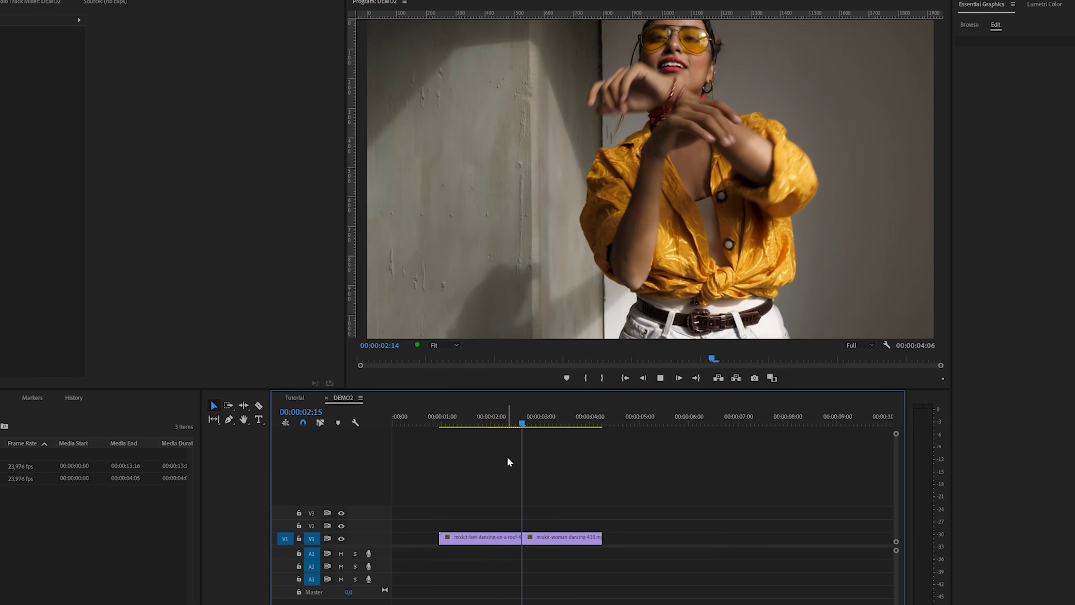
key(space)
click(488, 419)
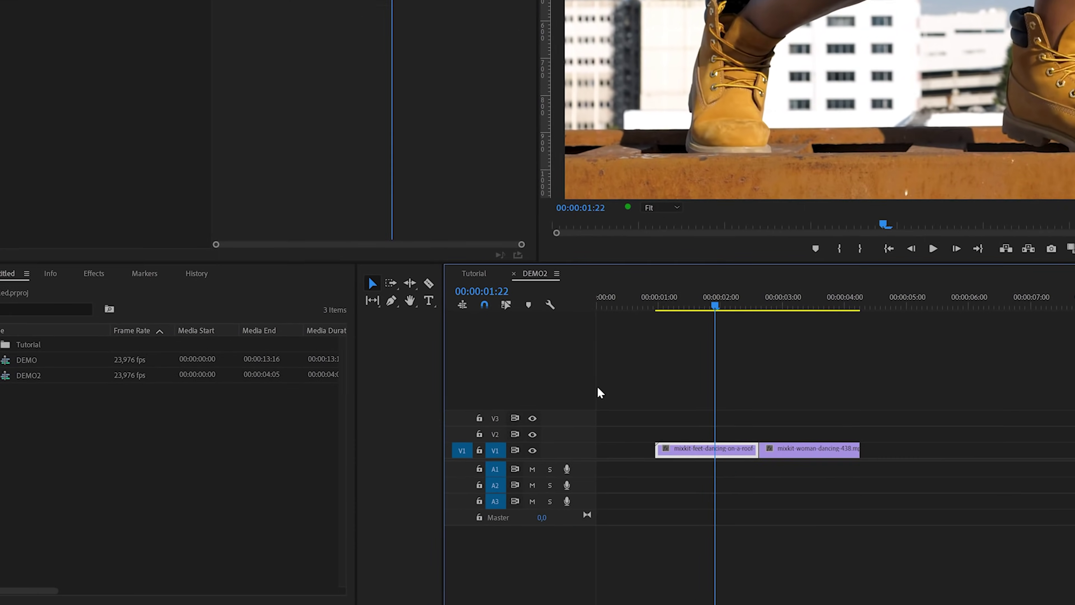
Step: Create a 1920 x 1080 adjustment layer at 23,976 fps with square pixels
click(405, 578)
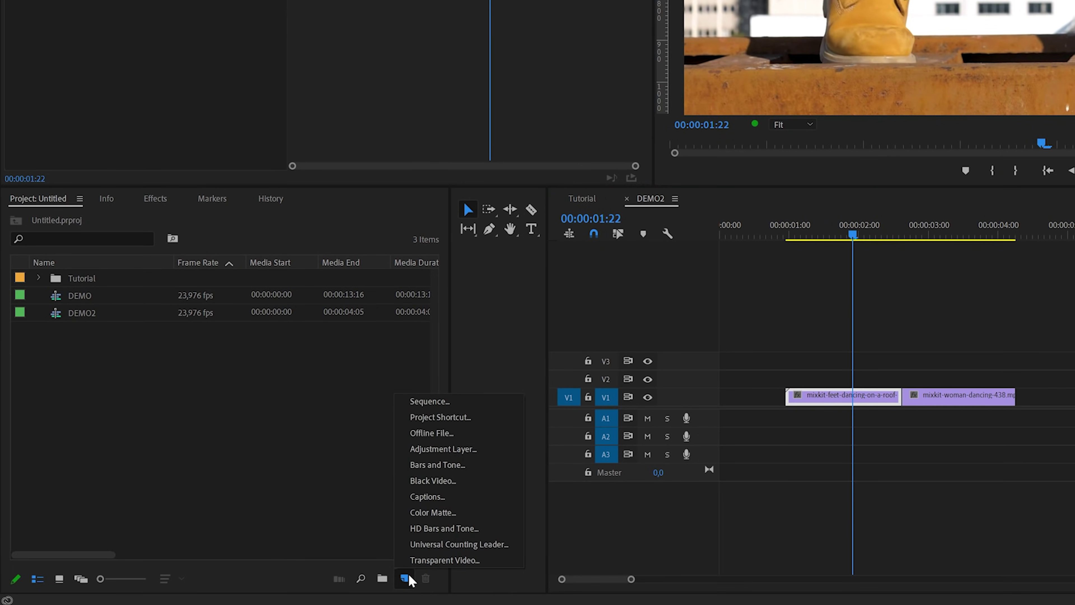
click(434, 449)
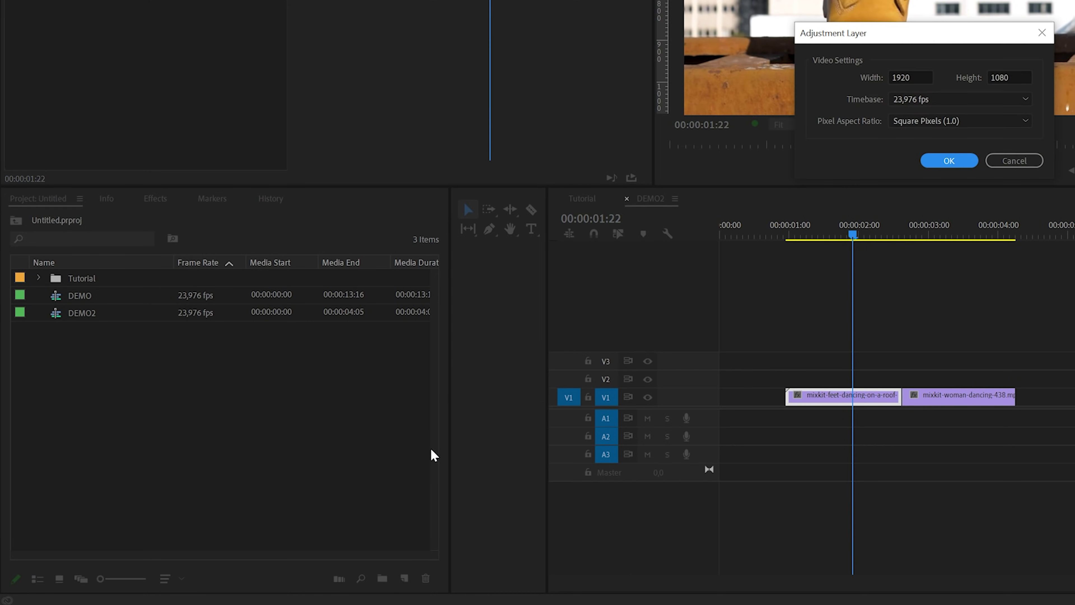
click(949, 161)
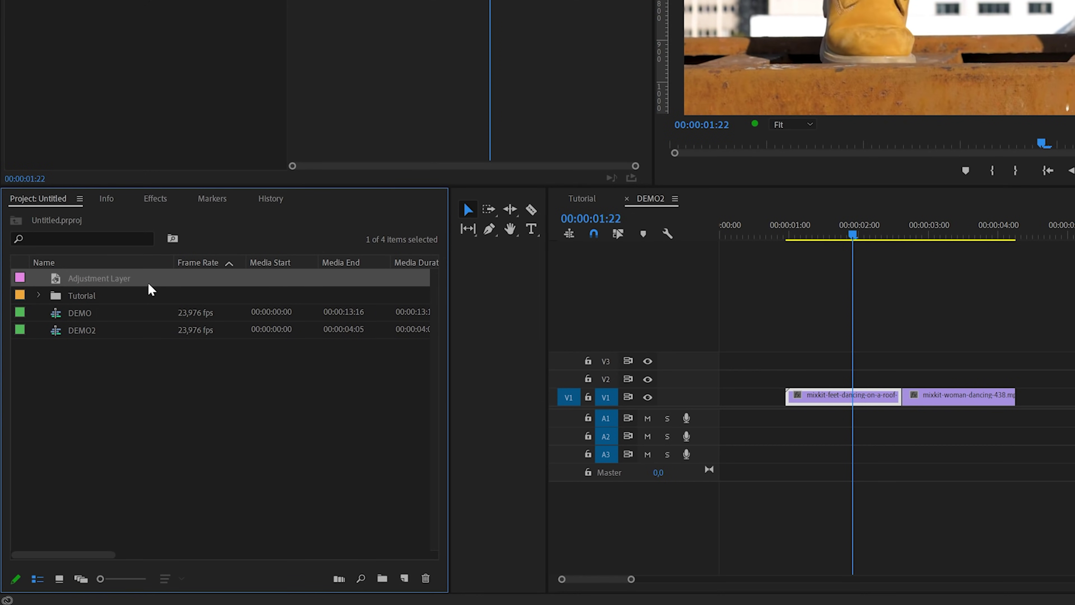
Step: Place the adjustment layer on V2 above both dance clips and trim its end to match the second clip's end
drag(90, 283, 790, 381)
drag(510, 380, 510, 381)
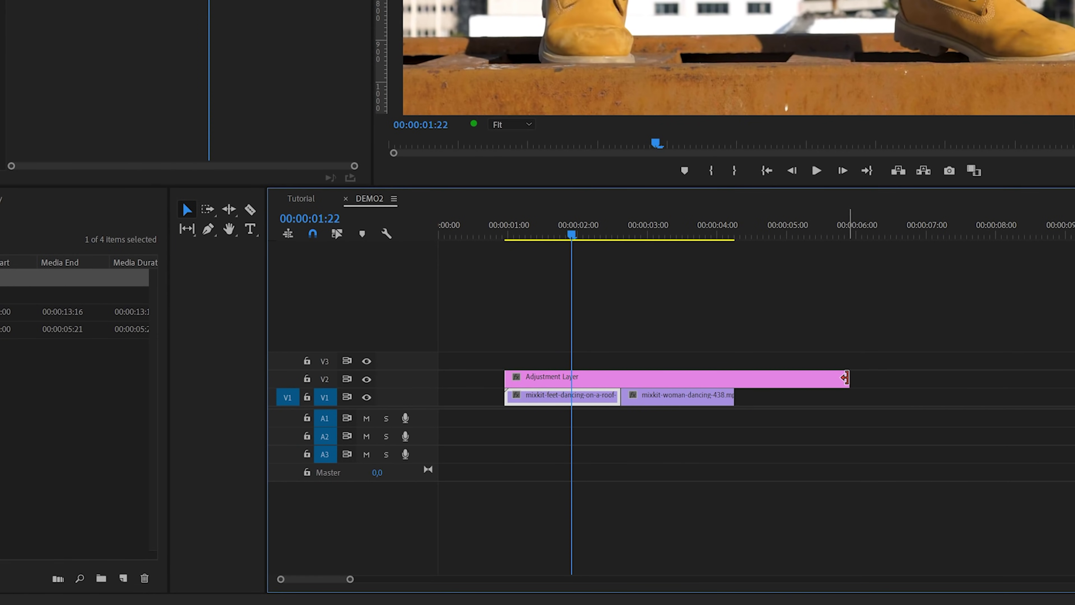
drag(844, 378, 734, 377)
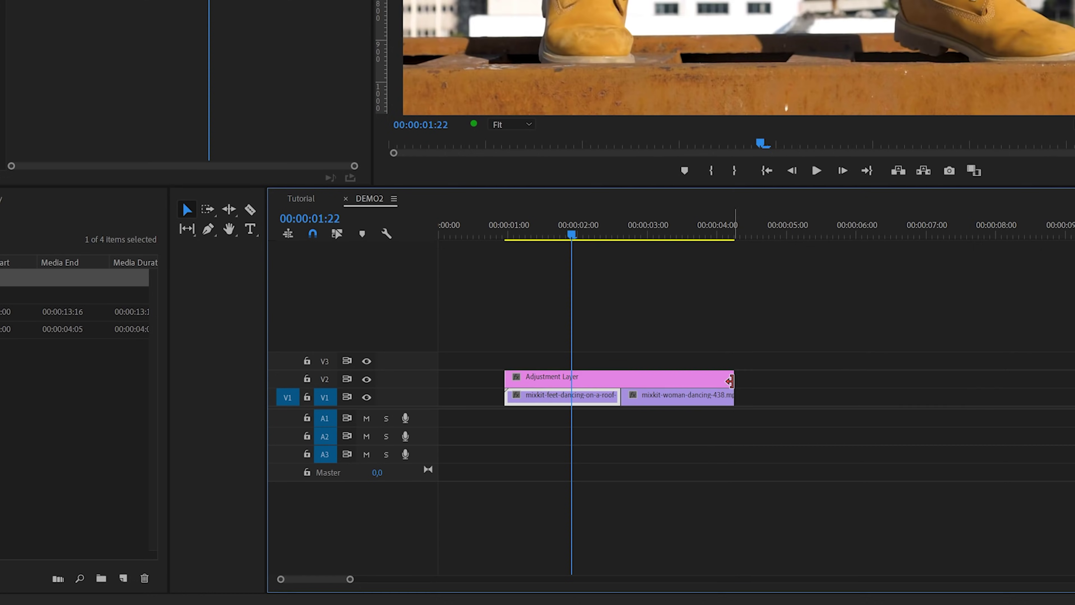
Step: Position the playhead at the cut at 00:00:02:15, find the Echo video effect and apply it to the adjustment layer
drag(572, 233, 624, 240)
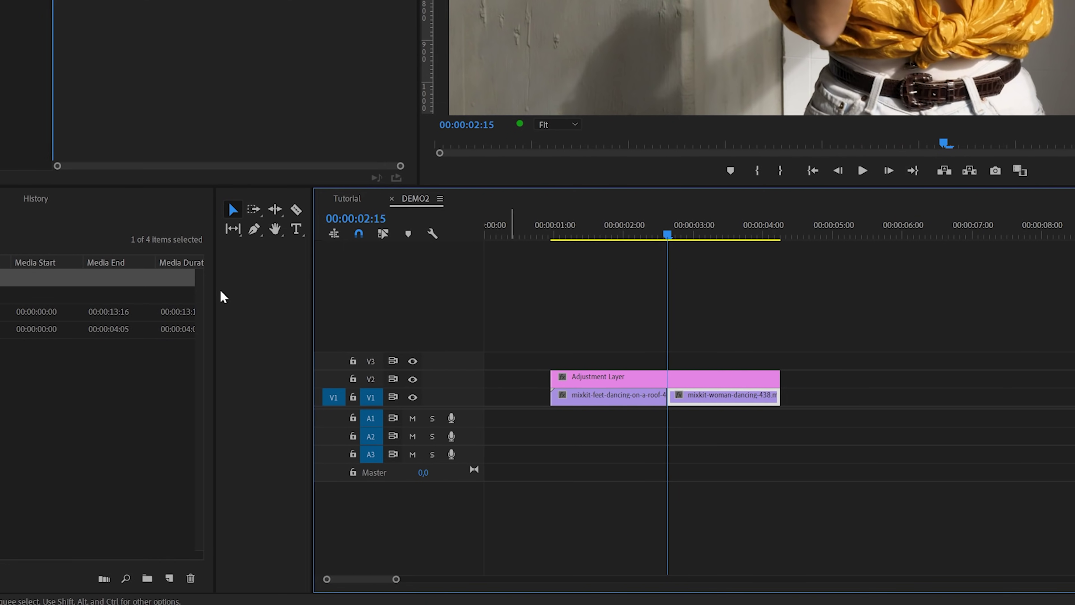
click(146, 199)
click(92, 216)
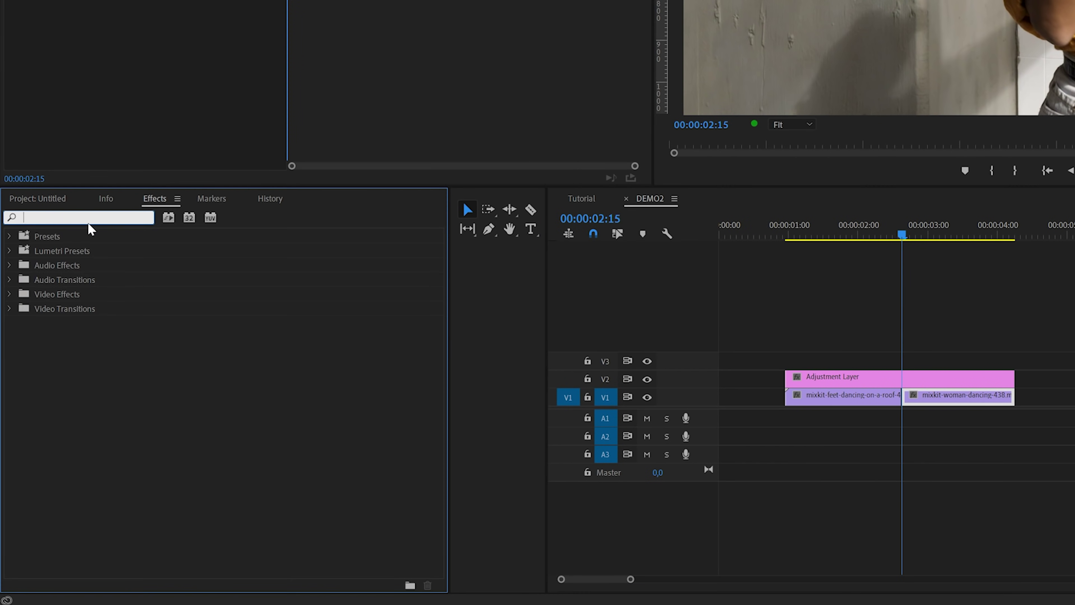
text(echo)
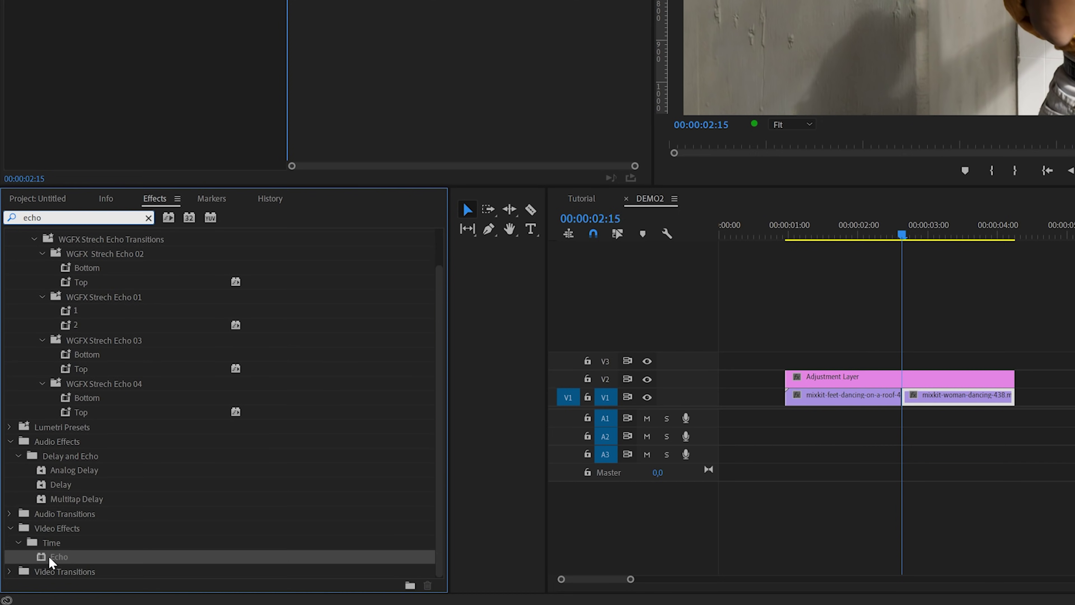
drag(51, 559, 830, 378)
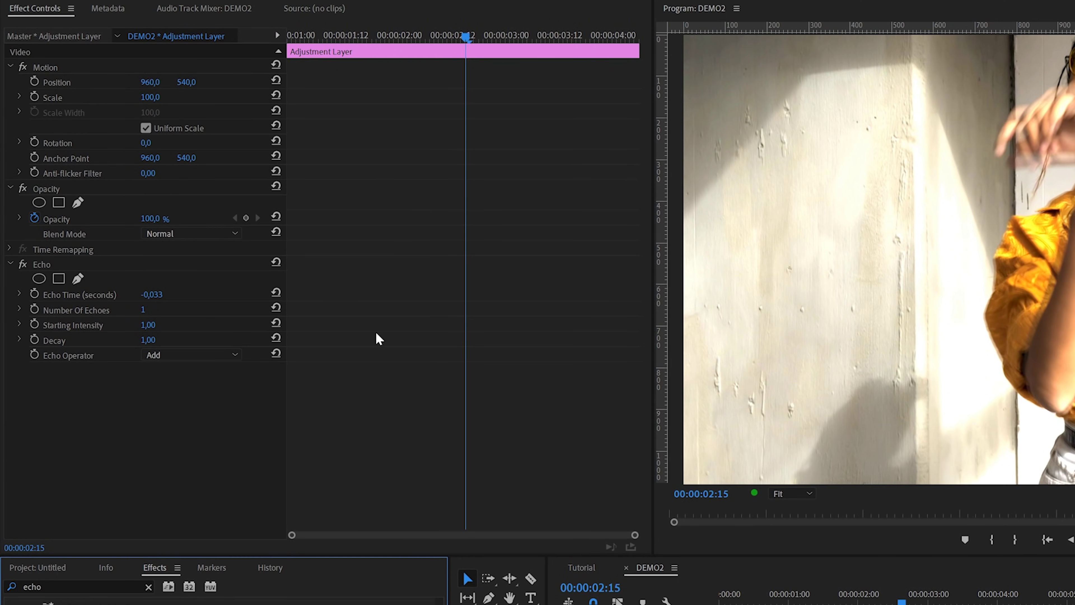
Step: Configure the Echo effect with an echo time of -0,133 seconds, 35 echoes and the Maximum operator
click(158, 294)
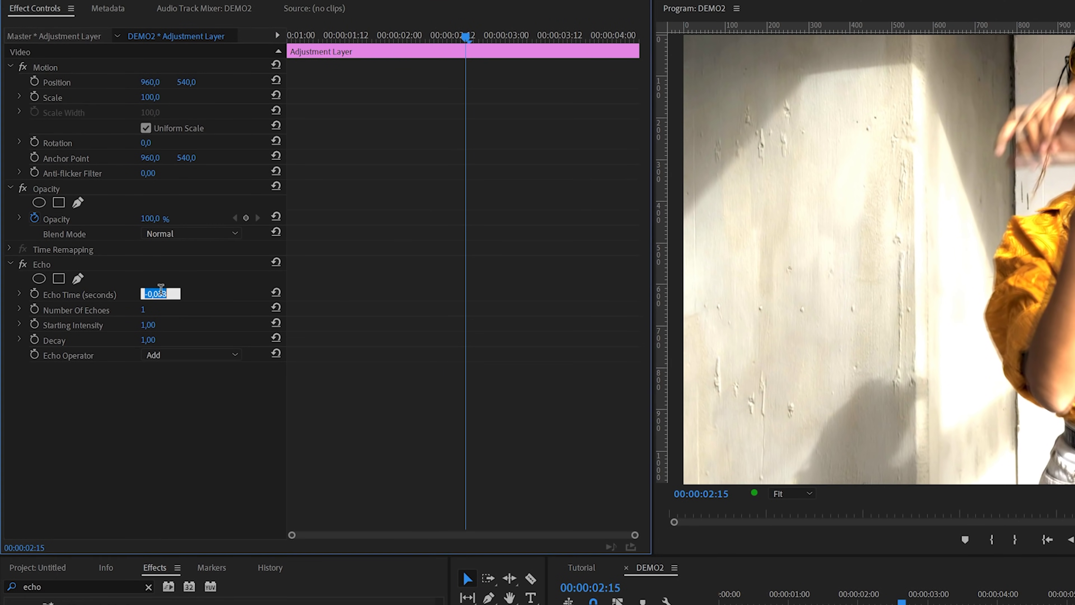
click(155, 292)
text(1)
key(Return)
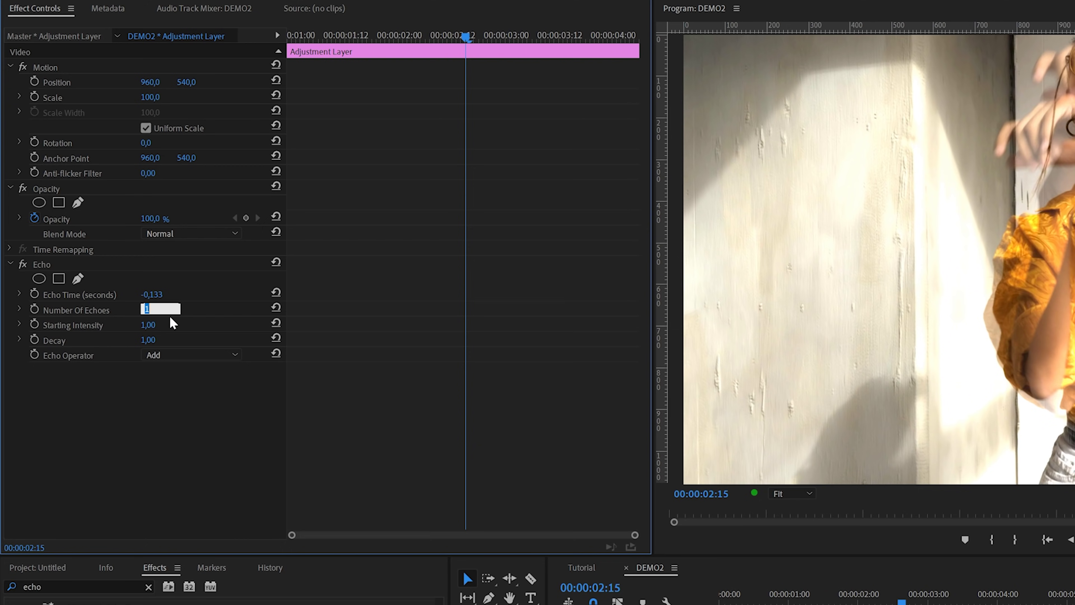
text(35)
key(Return)
click(174, 354)
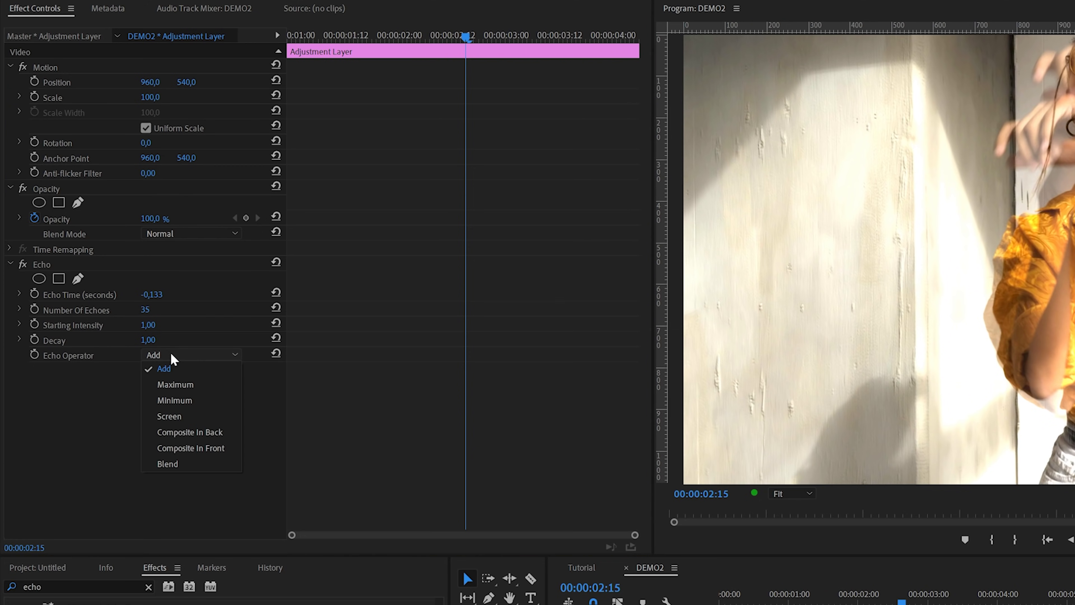
click(164, 385)
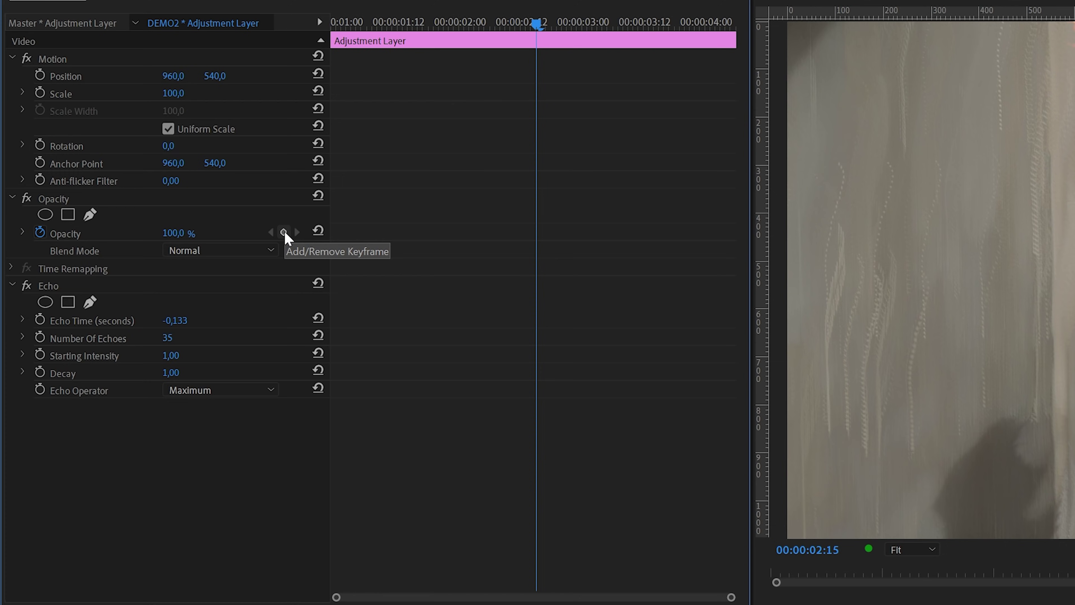
Step: Keyframe the adjustment layer's opacity from 100% at 00:00:02:15 to 0% at 00:00:03:12
click(283, 232)
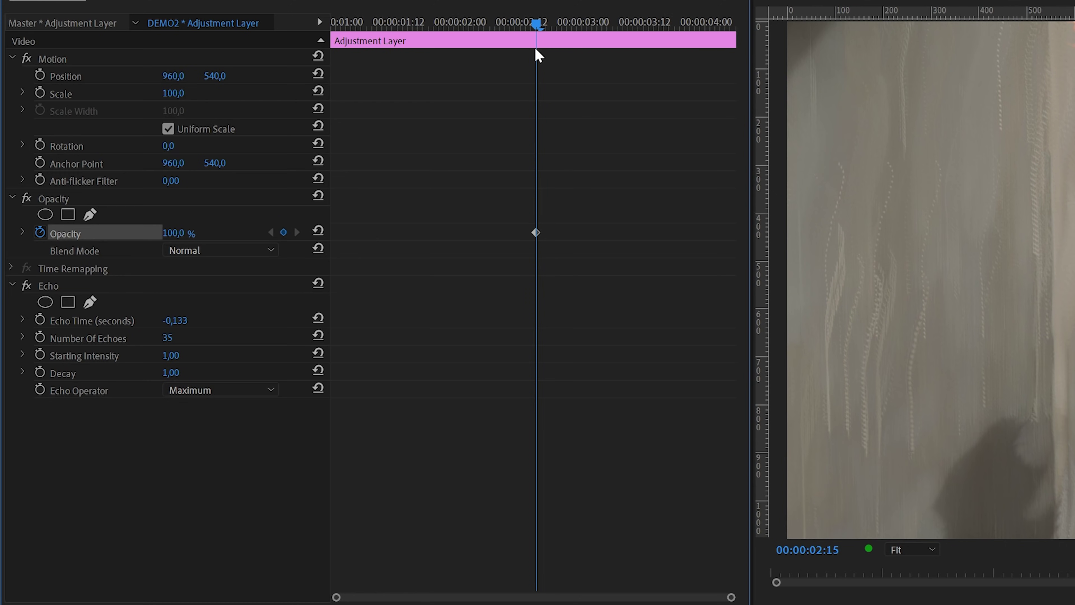
key(Right)
key(Right)
key(shift+Right)
key(shift+Right)
key(shift+Right)
key(shift+Right)
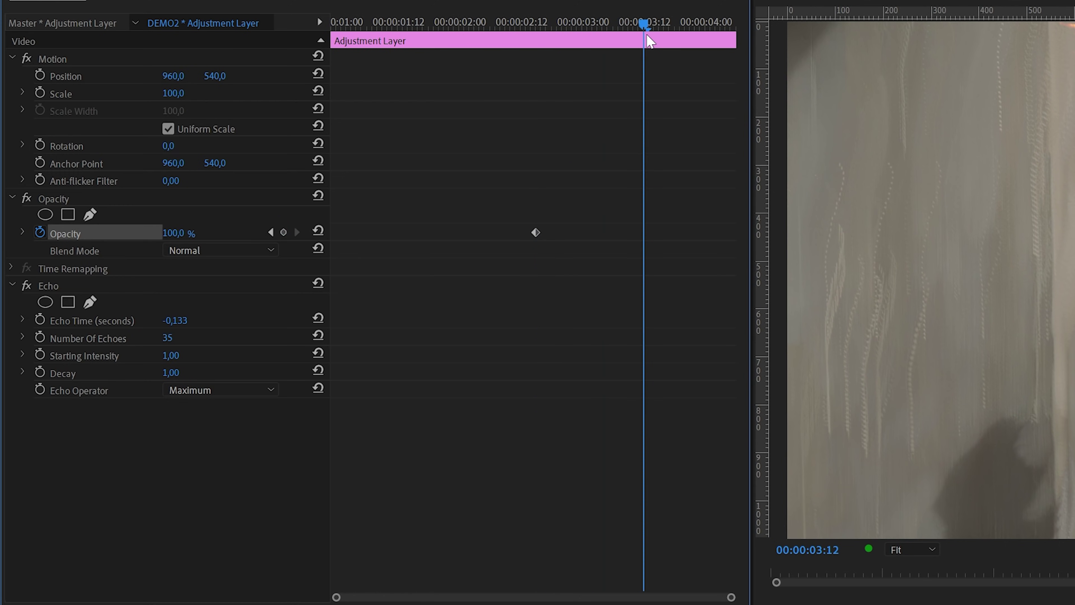
click(186, 233)
text(0)
key(Return)
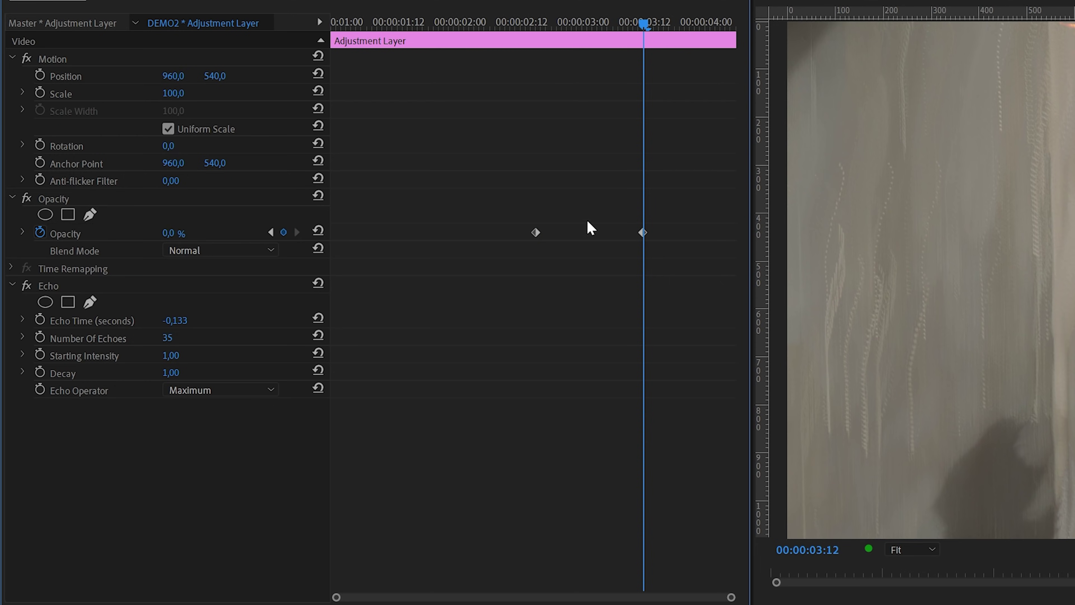
Step: Move the 0% opacity keyframe to the adjustment layer's end and add another 0% opacity keyframe at its start
drag(642, 232, 762, 232)
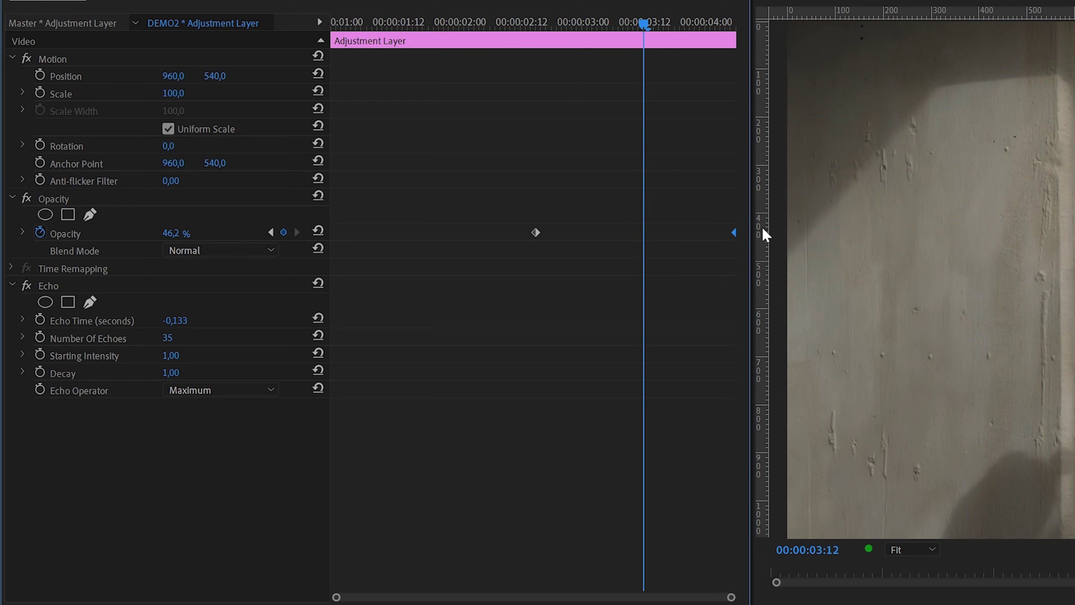
click(186, 233)
text(0)
key(Return)
drag(643, 233, 331, 234)
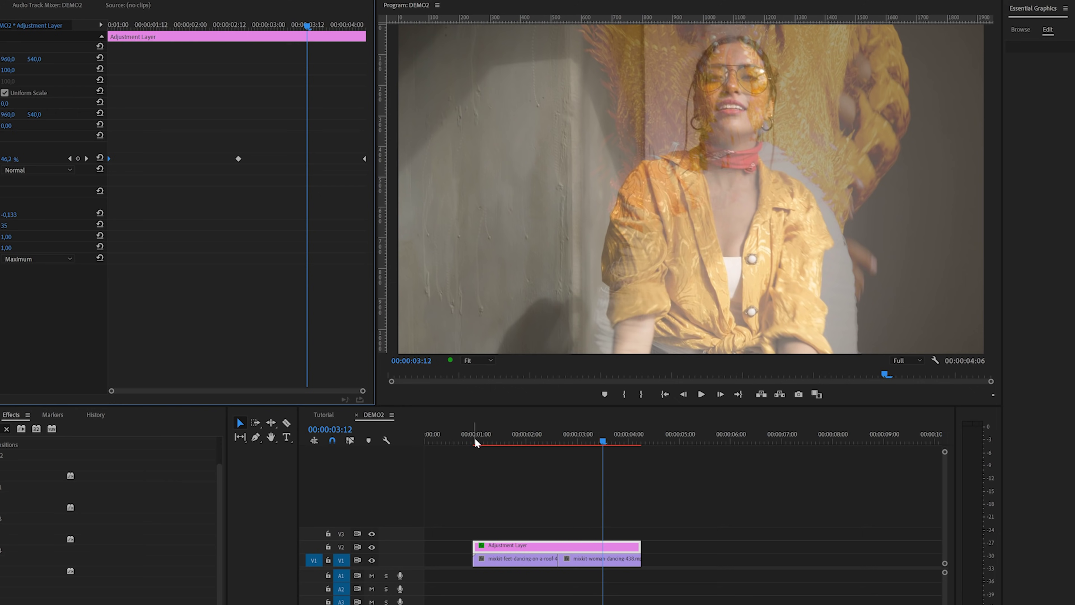
Step: Scrub through the Echo transition between the two dance clips and render the sequence to preview it
drag(475, 443, 533, 514)
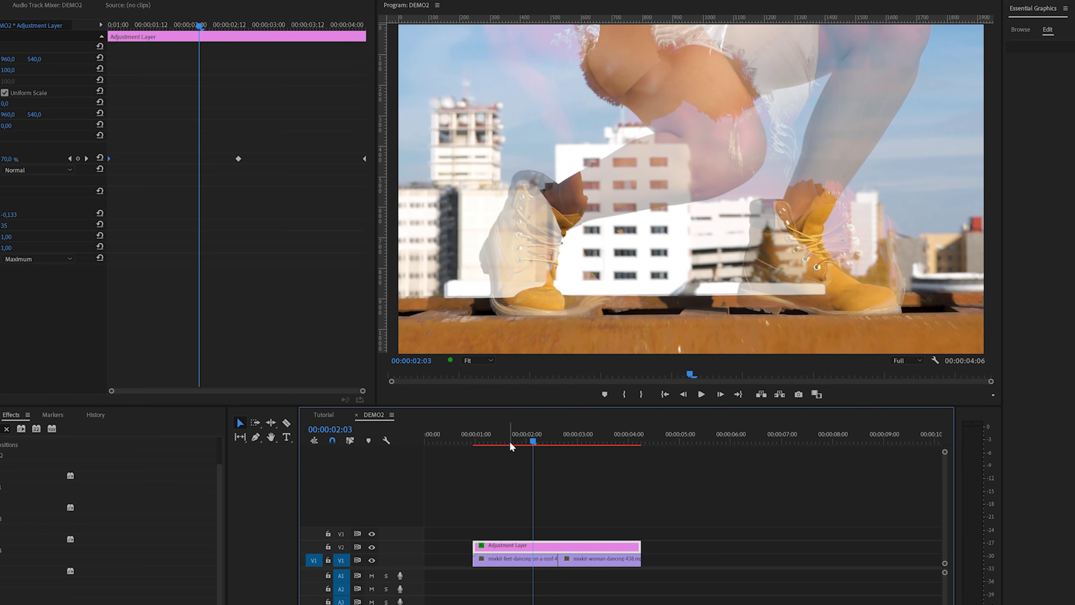
click(507, 452)
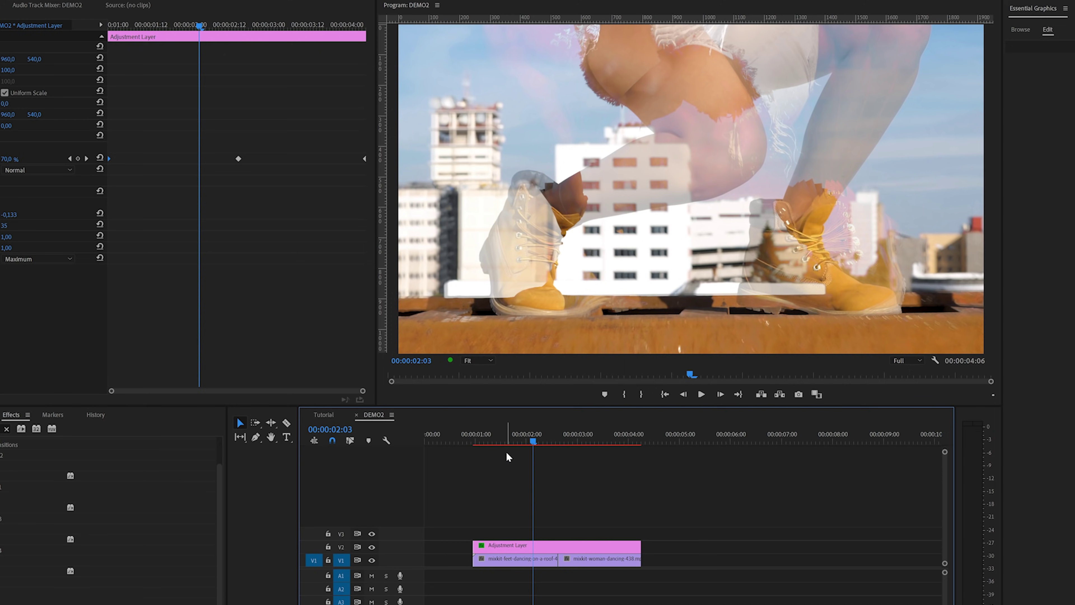
key(Return)
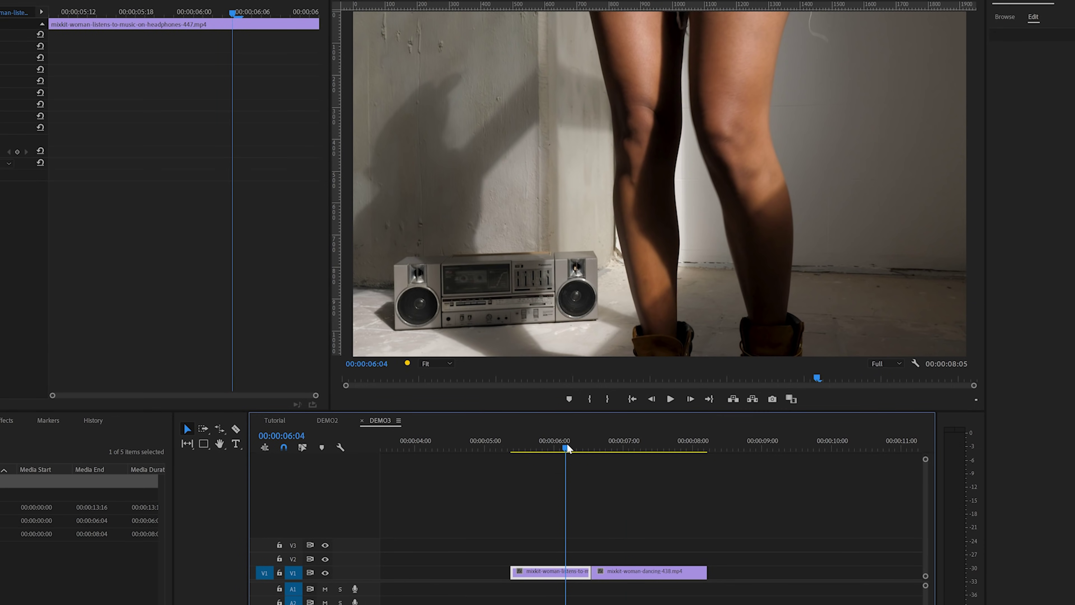
Step: Place the adjustment layer on V2 above both clips in the DEMO3 sequence
key(space)
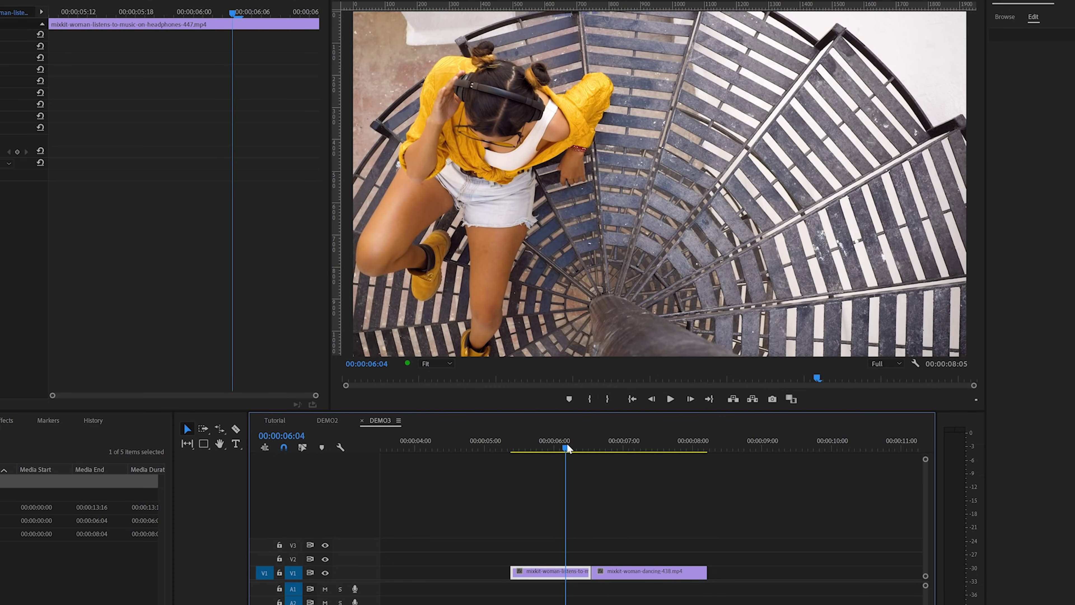
click(566, 442)
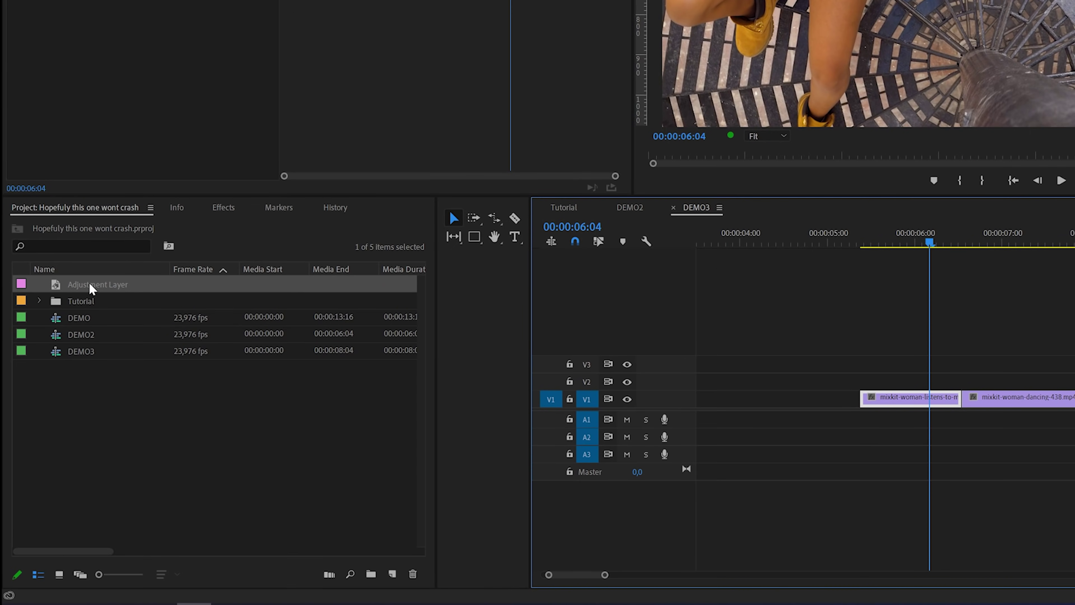
drag(99, 286, 822, 380)
Step: Find the Invert video effect and apply it to the adjustment layer on V2
click(221, 210)
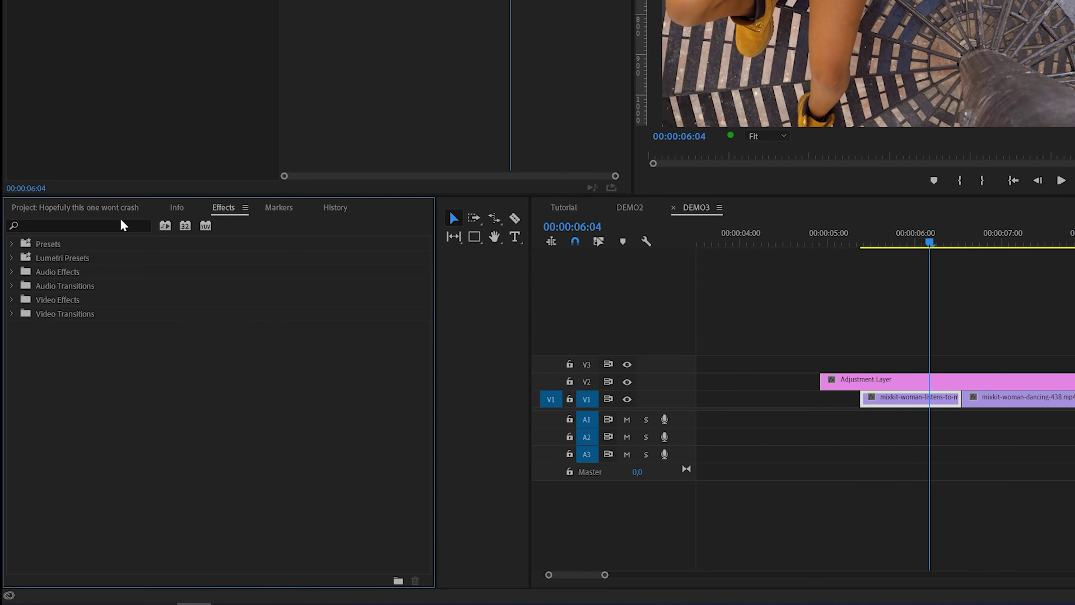
click(75, 228)
text(inv)
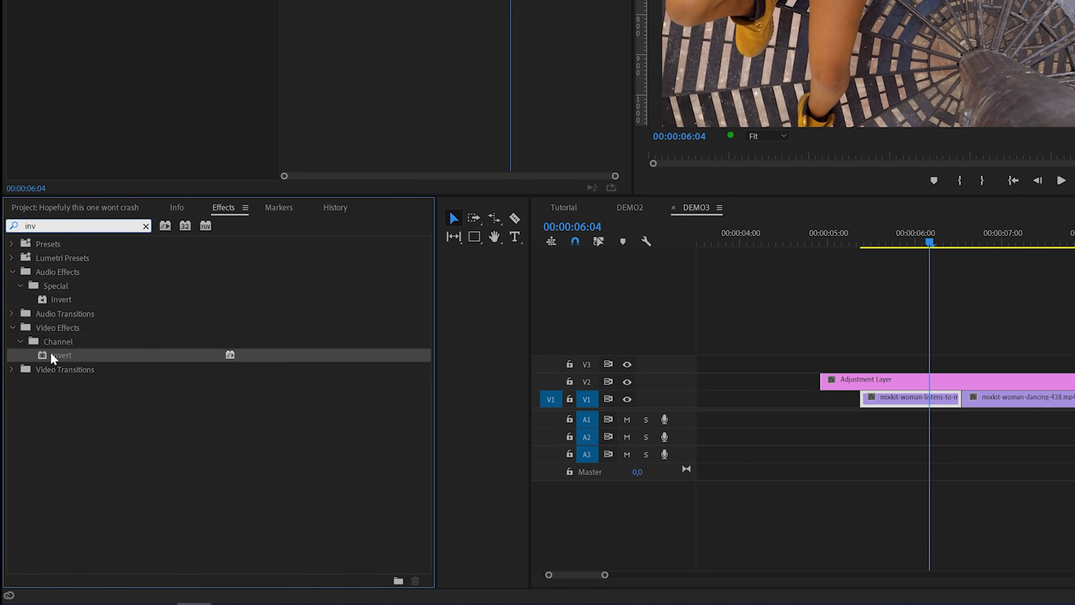
drag(52, 358, 628, 345)
drag(969, 375, 967, 380)
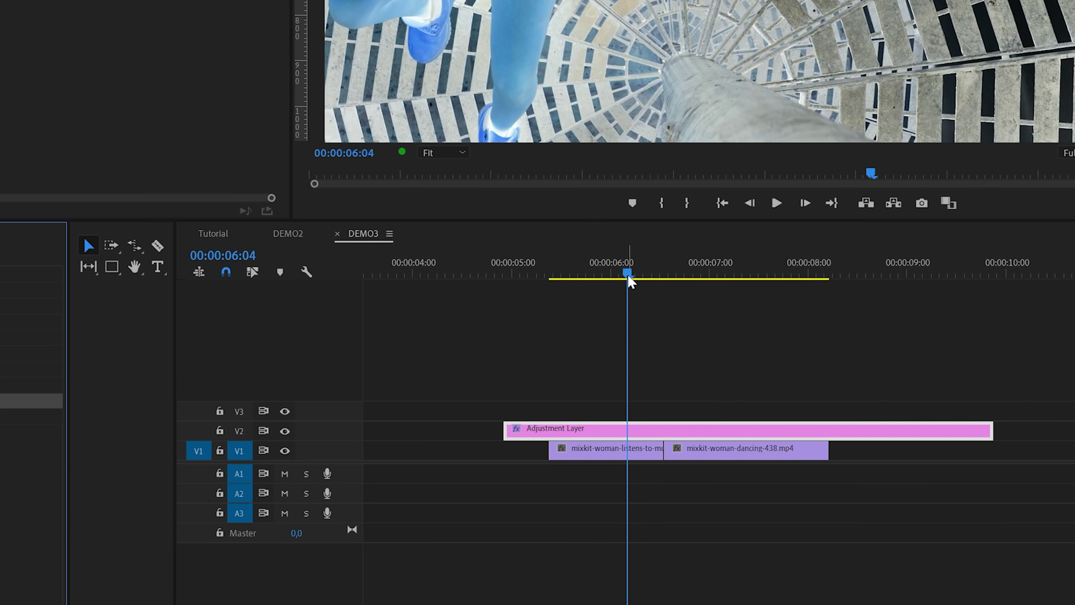
Step: Cut the adjustment layer at 00:00:06:12, one frame before the cut between the two clips
drag(750, 437, 779, 445)
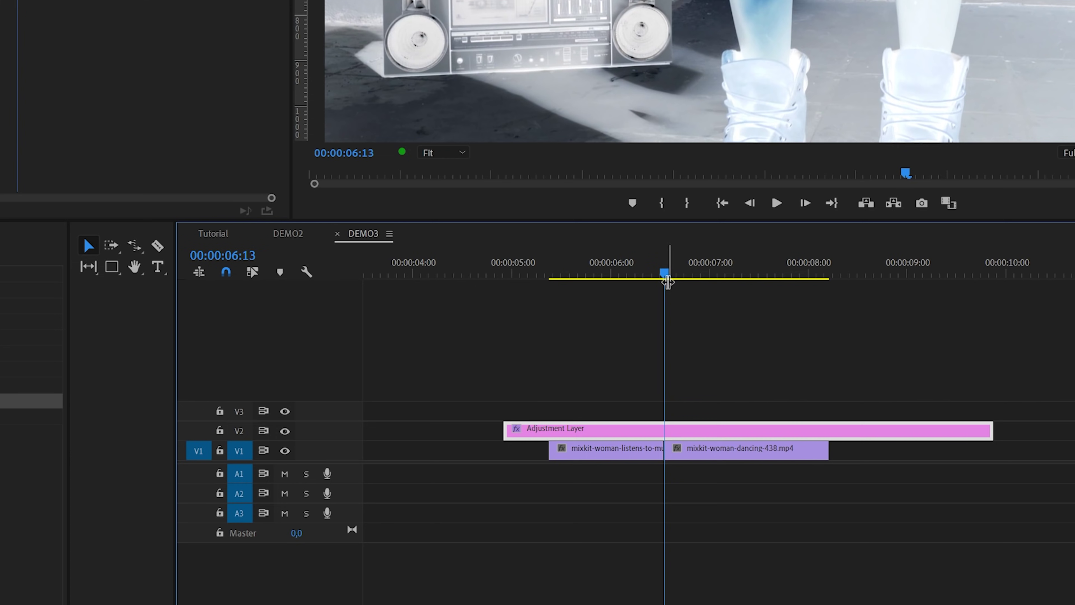
key(Left)
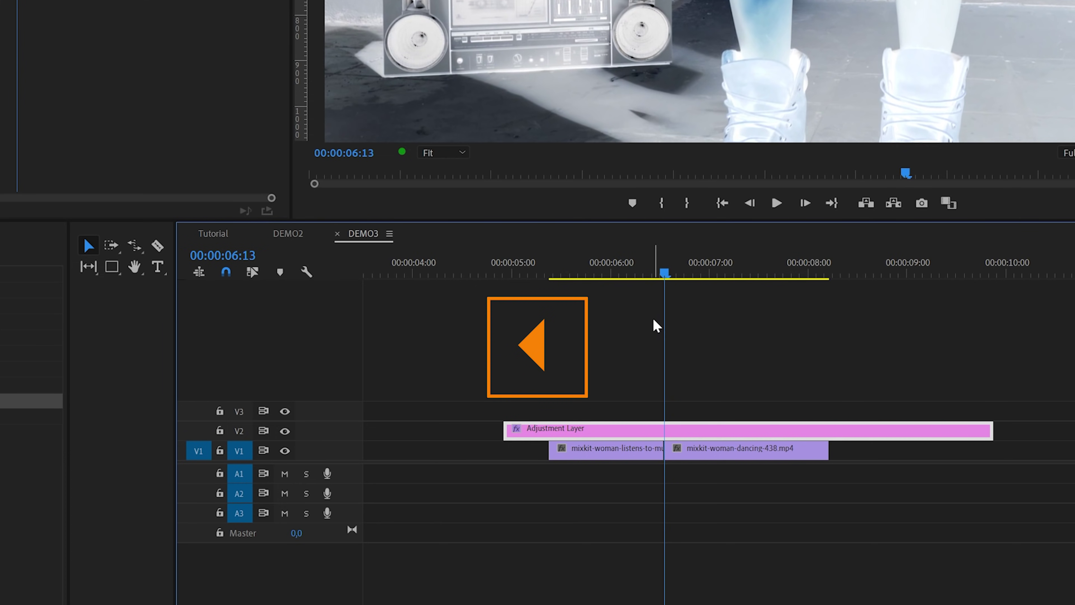
key(c)
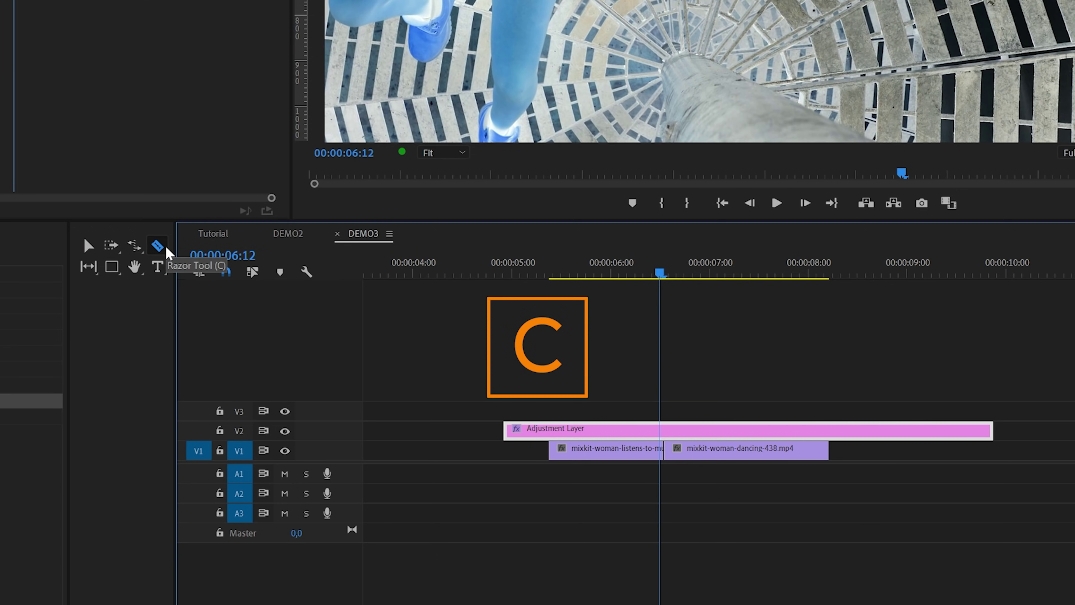
click(667, 429)
Step: Cut the adjustment layer at the three preceding frames, 00:00:06:11, 00:00:06:10 and 00:00:06:09
key(Left)
key(=)
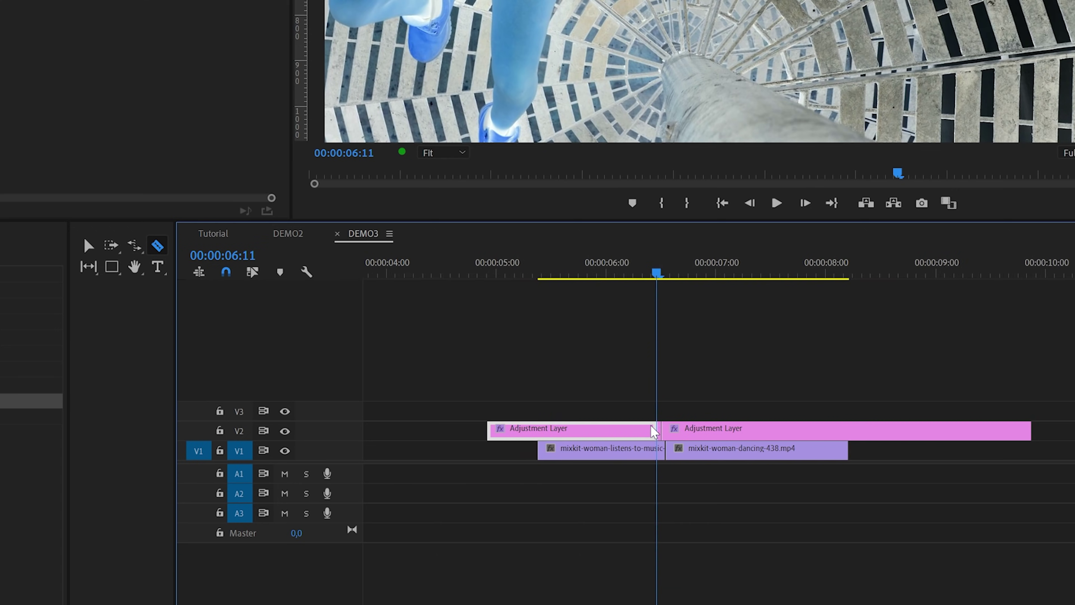
key(=)
key(=)
key(=)
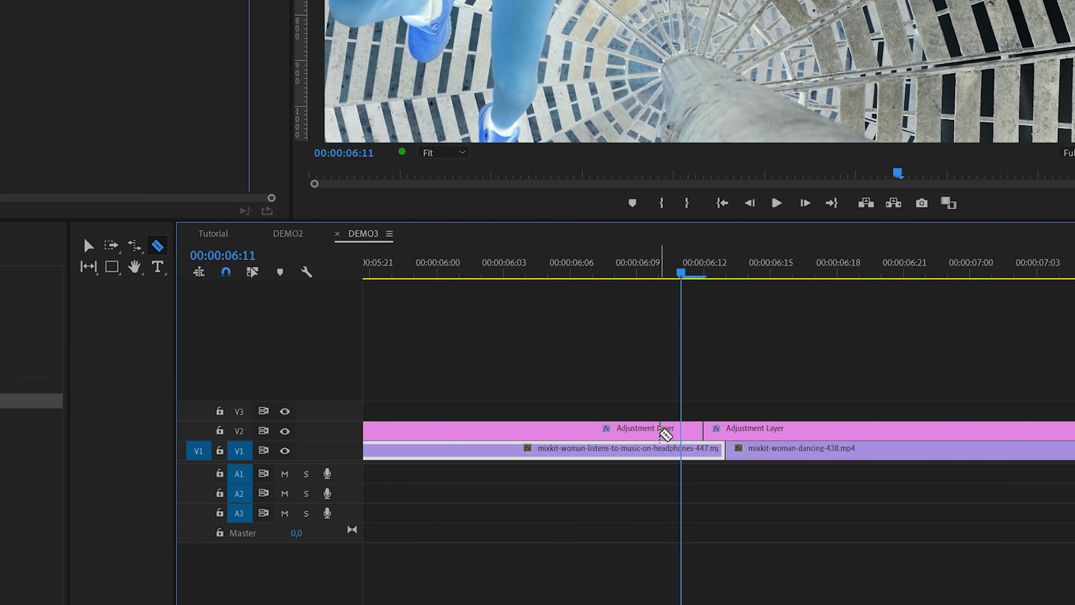
click(665, 432)
key(Left)
click(662, 432)
key(Left)
click(643, 431)
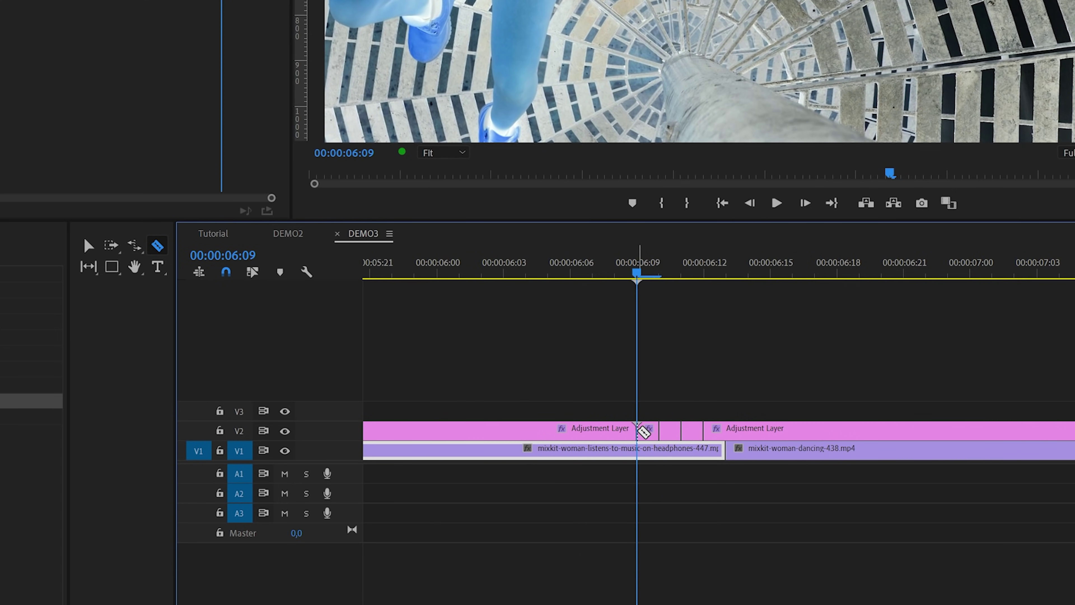
Step: Cut the adjustment layer at every frame from 00:00:06:14 to 00:00:06:17, after the clip cut
key(Right)
key(Right)
key(Right)
key(Right)
key(Right)
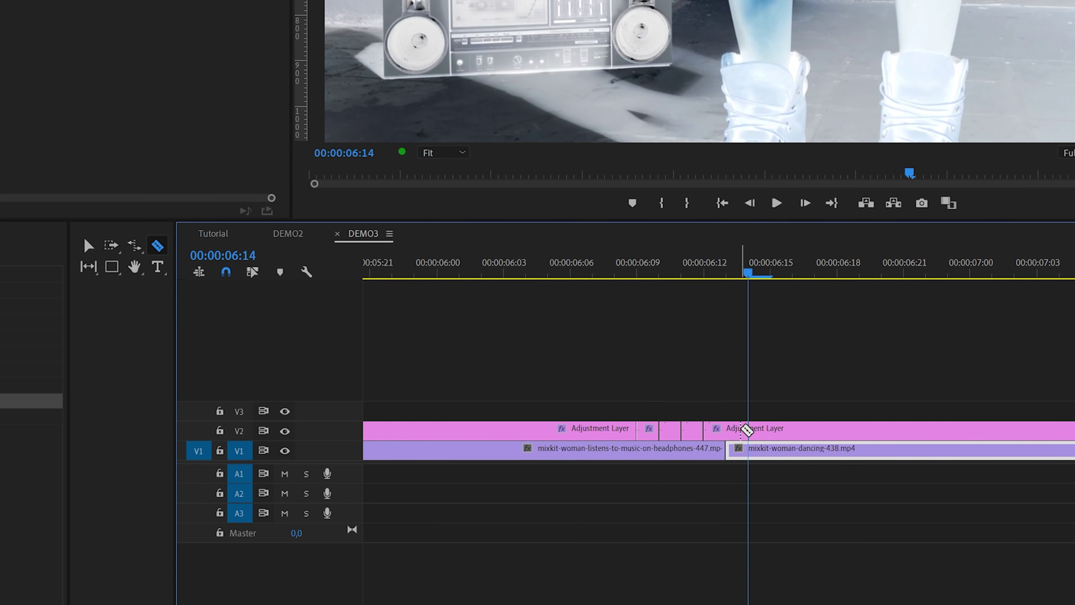
key(Right)
click(770, 431)
key(Right)
click(792, 431)
key(Right)
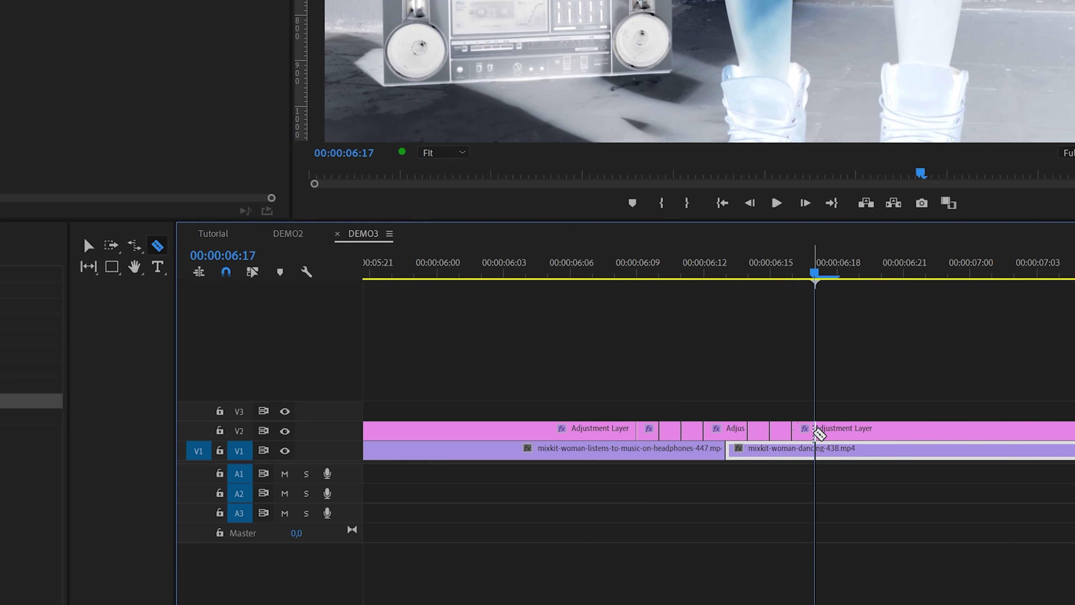
click(814, 432)
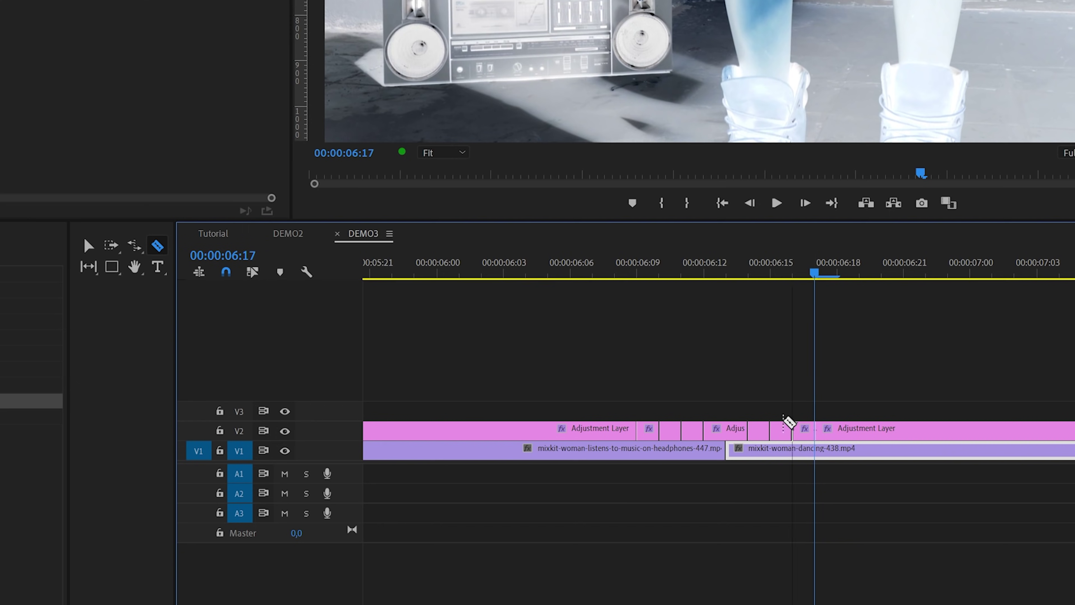
Step: Delete the long adjustment layer sections before 00:00:06:09 and after 00:00:06:17
key(v)
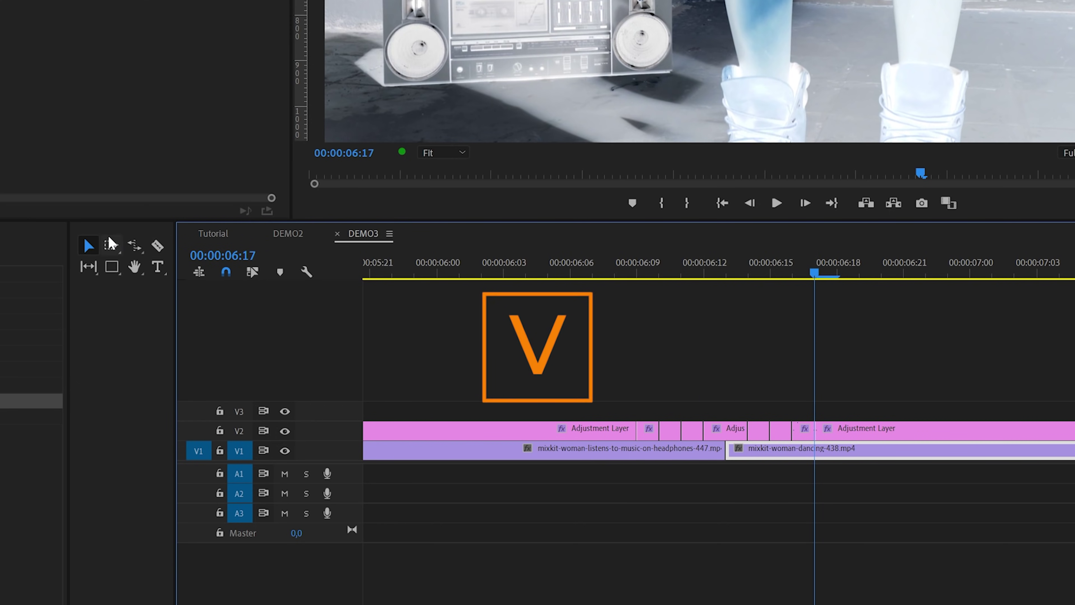
click(597, 429)
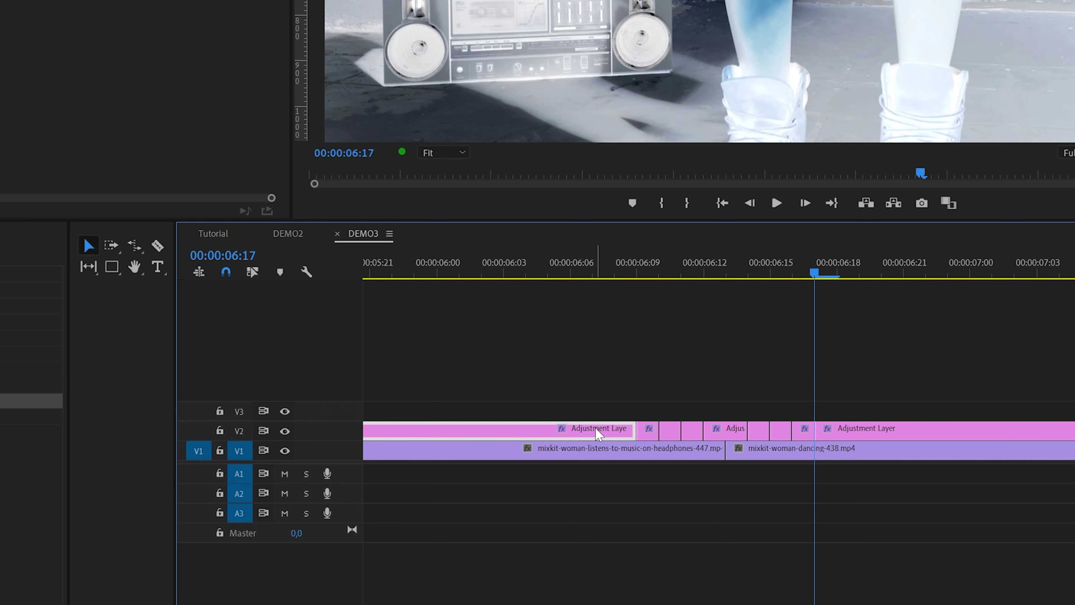
key(Delete)
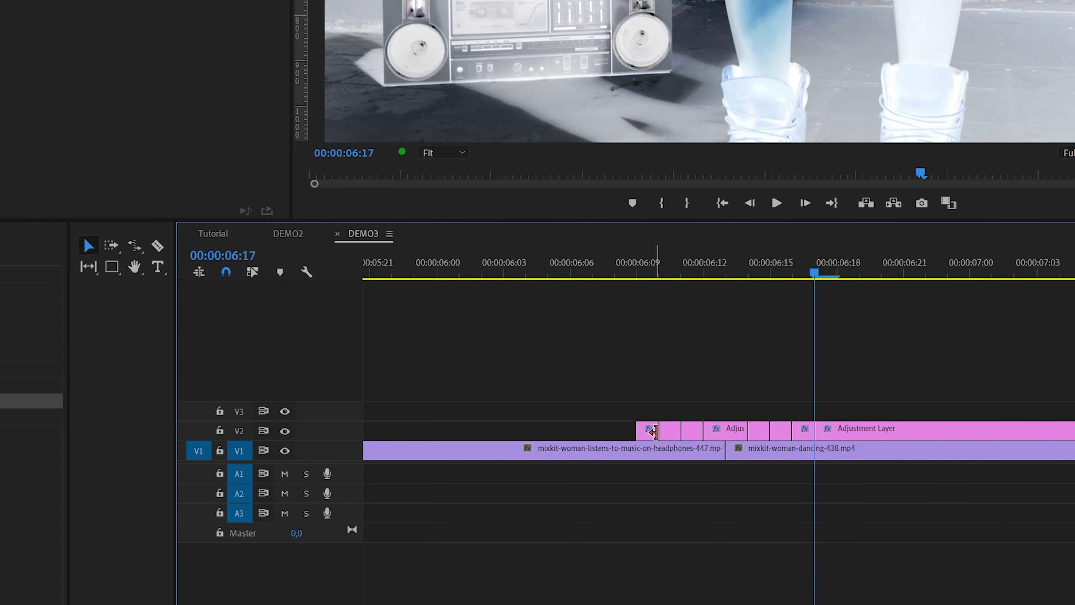
click(829, 435)
key(Delete)
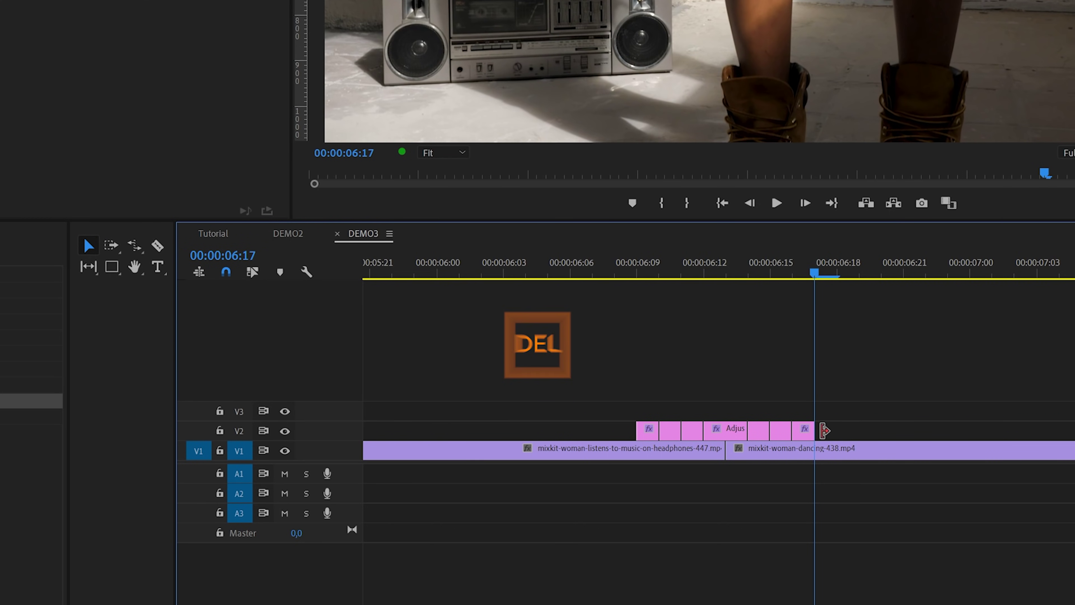
Step: Delete the adjustment layer pieces starting at 00:00:06:15, 00:00:06:12 and 00:00:06:10, leaving alternating inverted frames, and play back the flicker
click(783, 436)
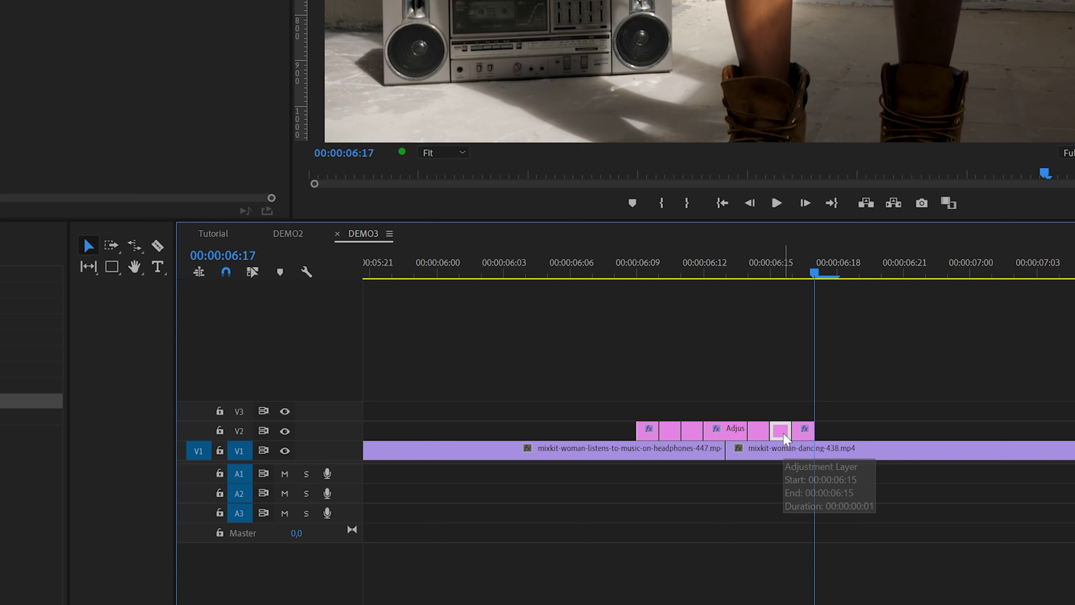
key(Delete)
click(735, 434)
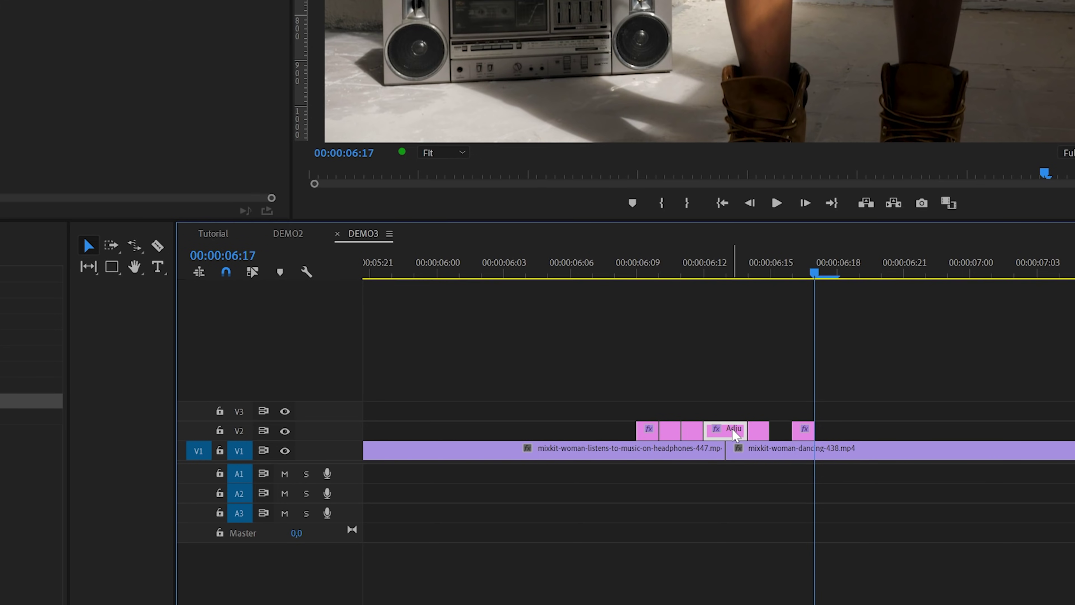
key(Delete)
click(670, 431)
key(Delete)
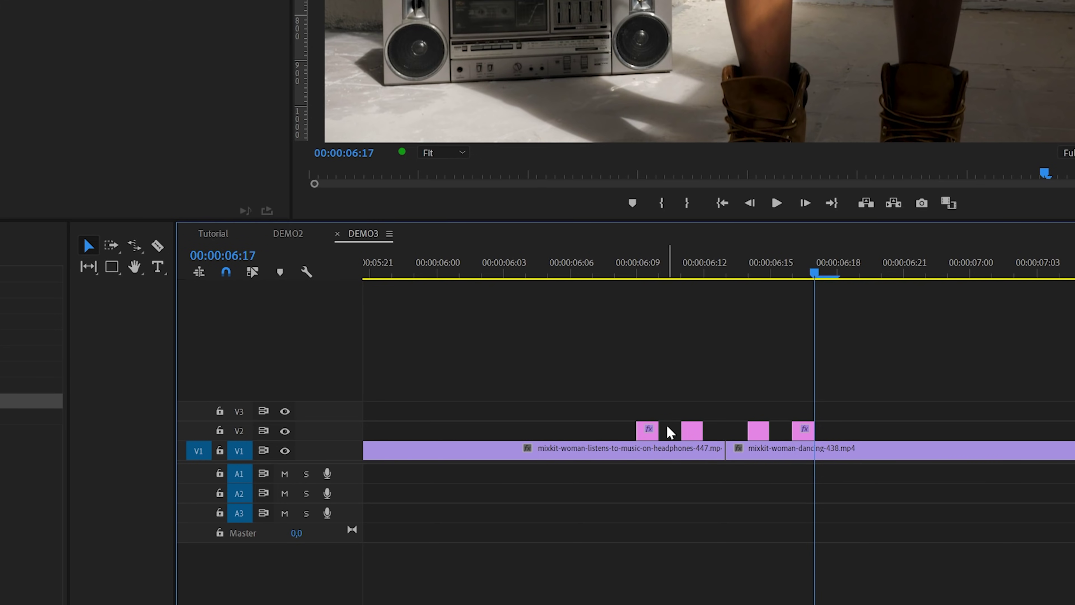
click(569, 276)
key(space)
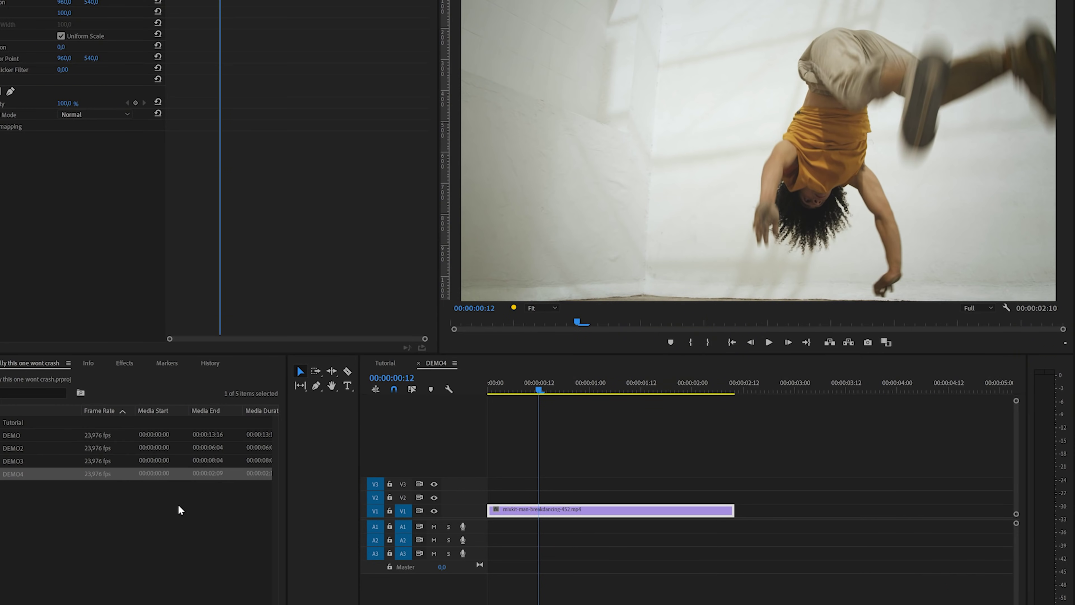
Step: Enable Position and Scale keyframing on the breakdancing clip in DEMO4 with the playhead at 00:00:00:20
click(545, 390)
drag(546, 392, 578, 400)
key(space)
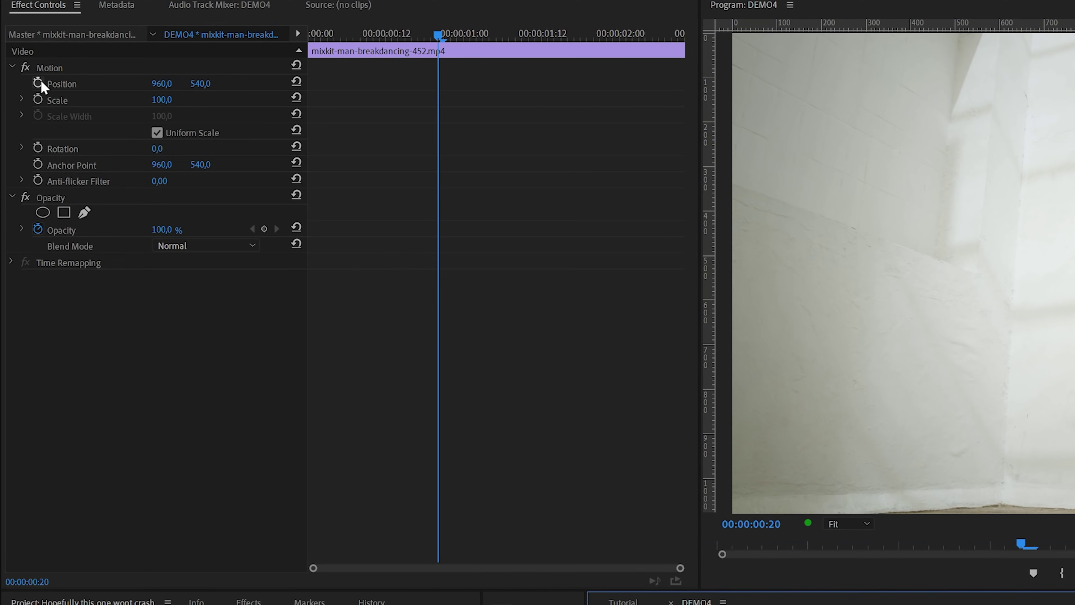
click(38, 83)
click(38, 100)
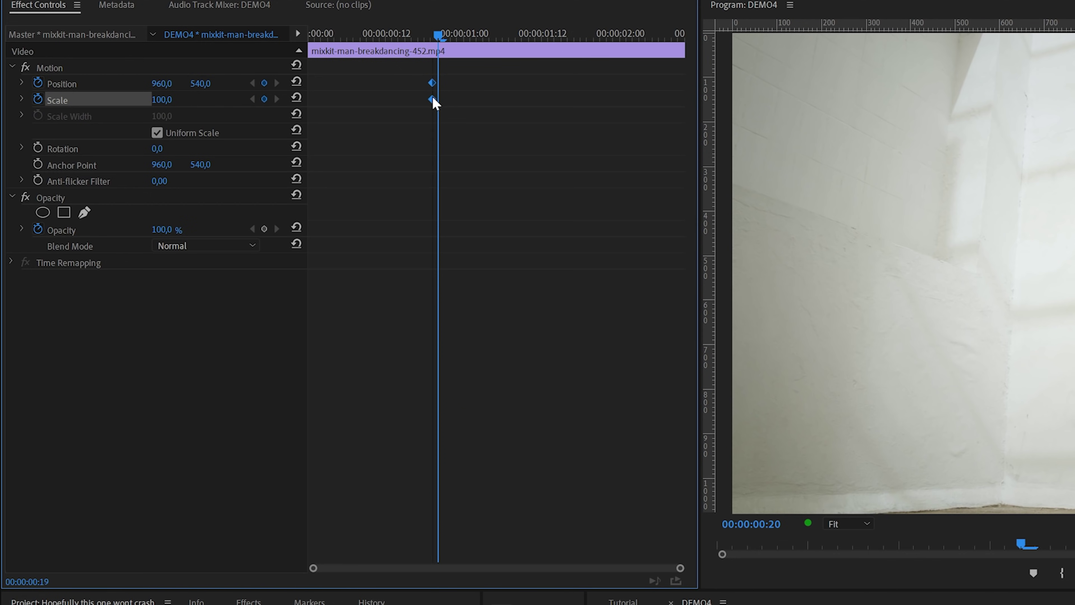
Step: Shift the first Position and Scale keyframes slightly earlier, then keyframe an adjusted scale and position at 00:00:00:20
drag(435, 98, 422, 100)
click(264, 83)
click(264, 99)
mouse_move(161, 99)
mouse_down()
mouse_move(177, 83)
mouse_move(159, 83)
mouse_up()
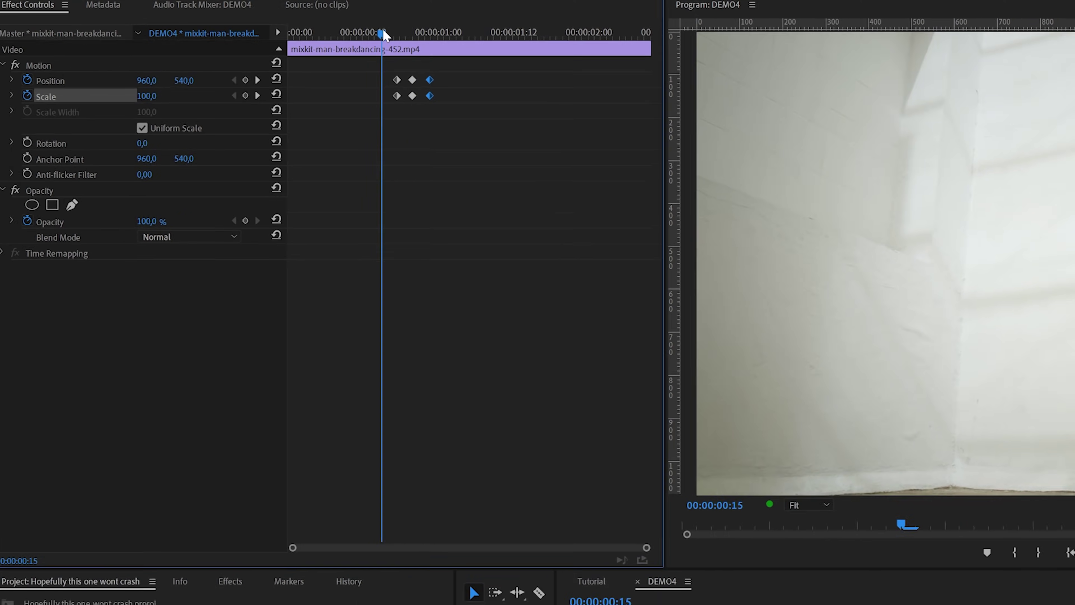
Step: Play back the breakdancing clip from 00:00:00:10 to check the keyframed Position and Scale movement
click(410, 34)
key(space)
click(195, 26)
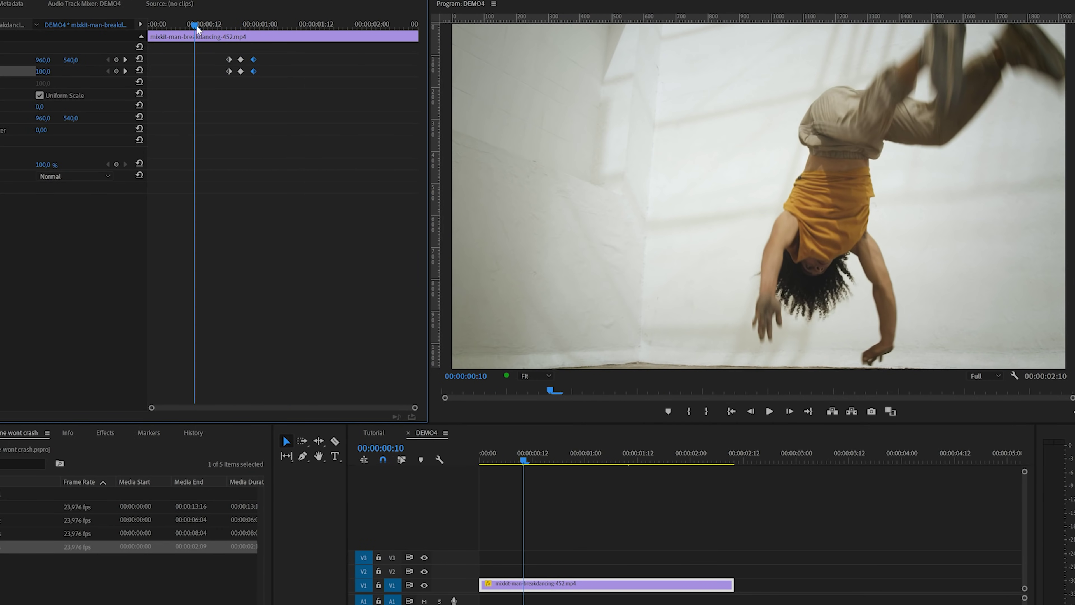
key(space)
key(space)
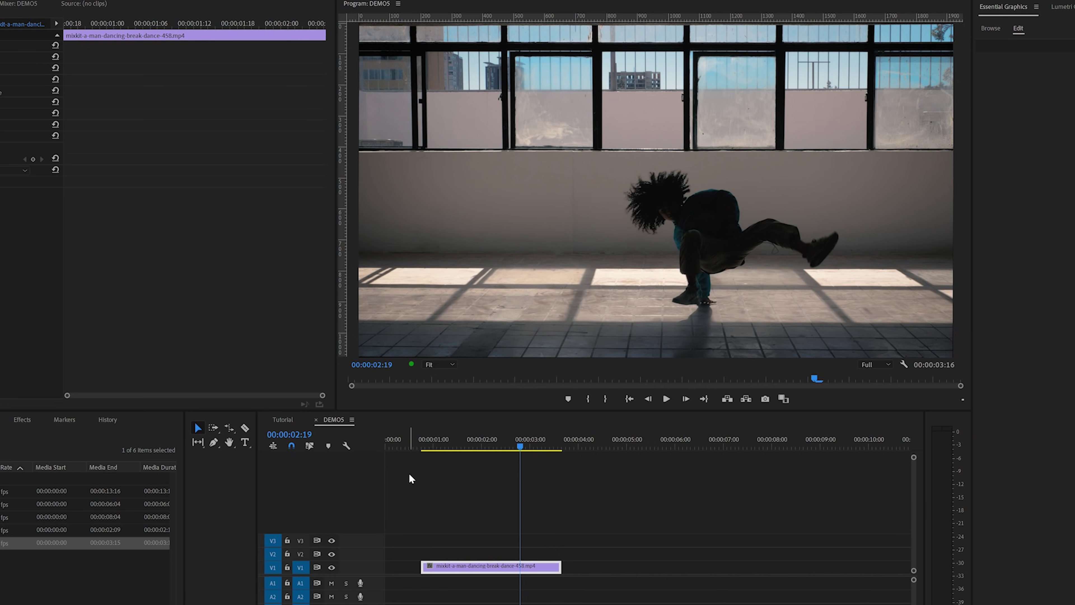
Step: Split the breakdancing clip at 00:00:02:16 and 00:00:03:02 to isolate a short middle piece
drag(482, 446, 531, 473)
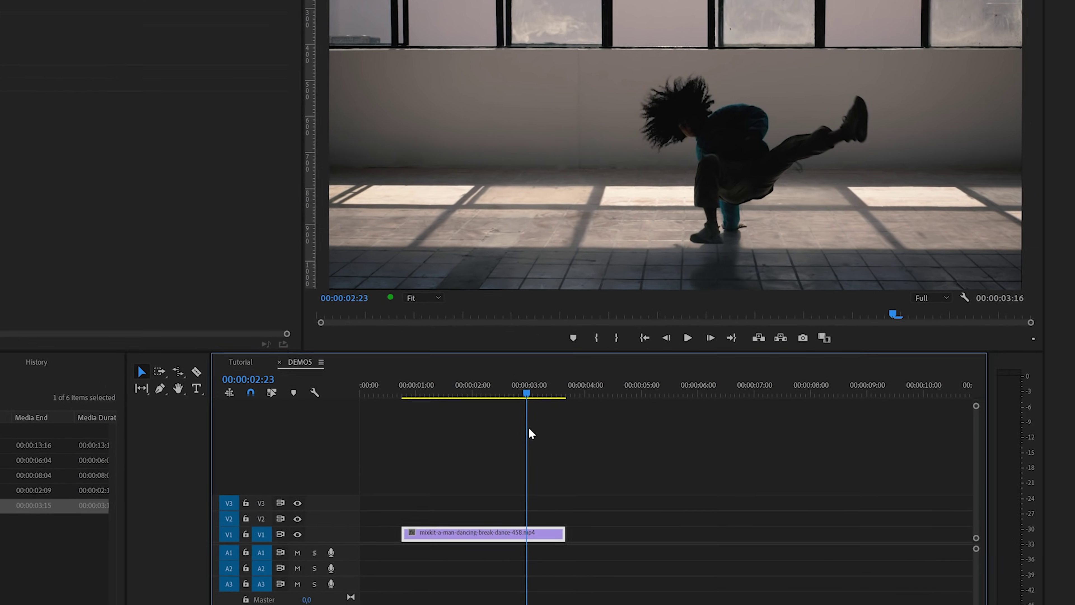
drag(529, 429, 513, 437)
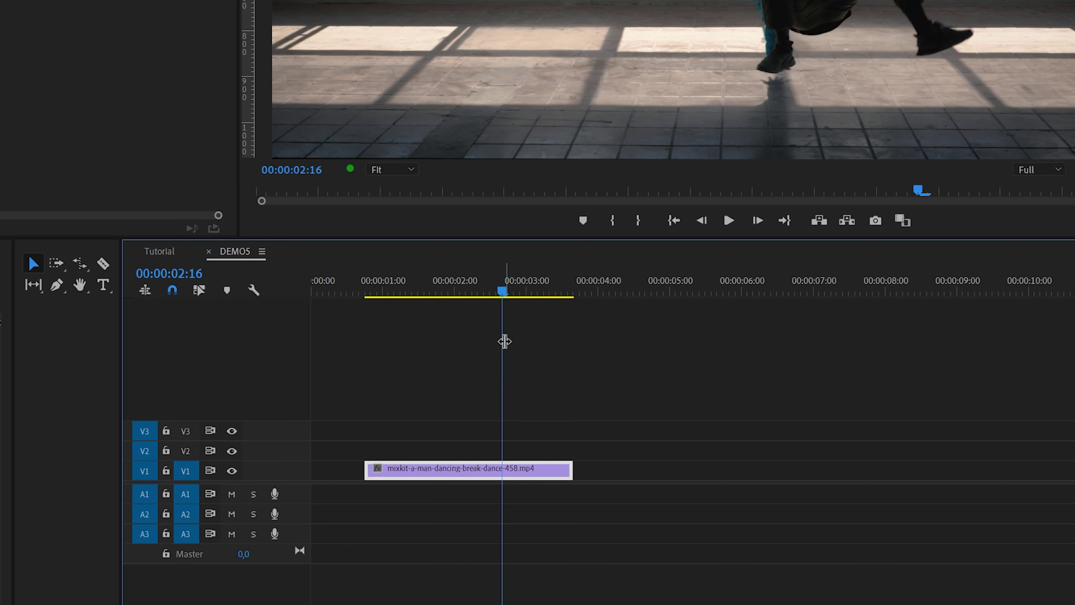
key(c)
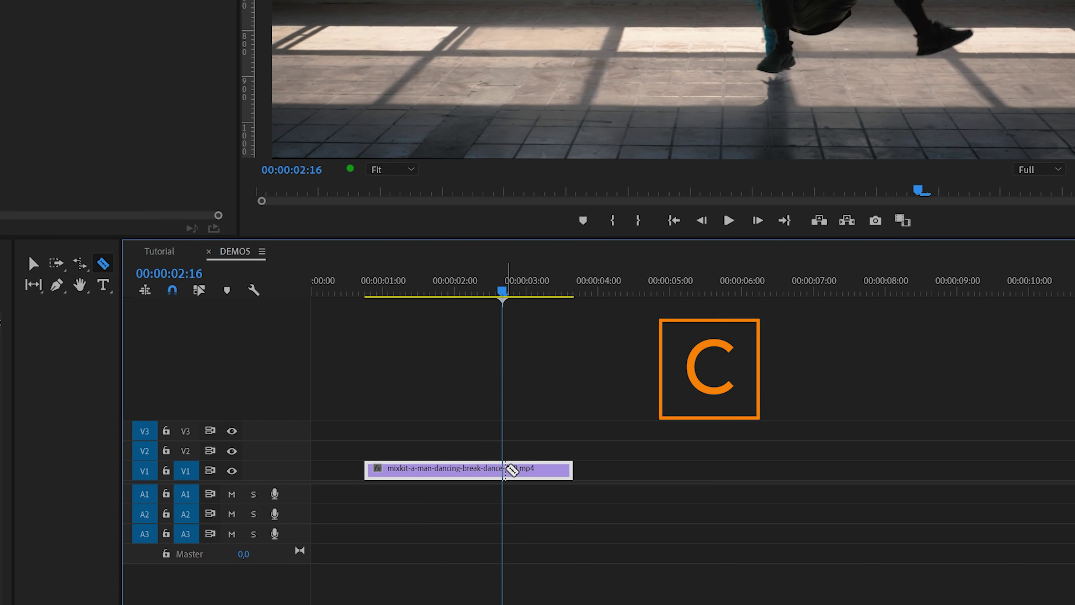
click(505, 470)
drag(506, 292, 535, 301)
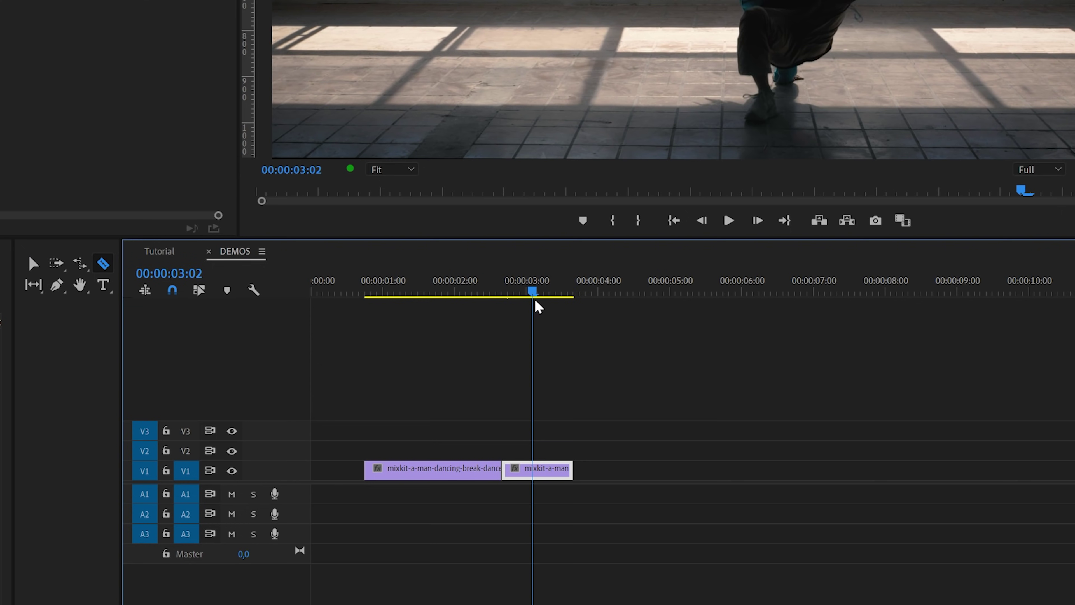
click(537, 470)
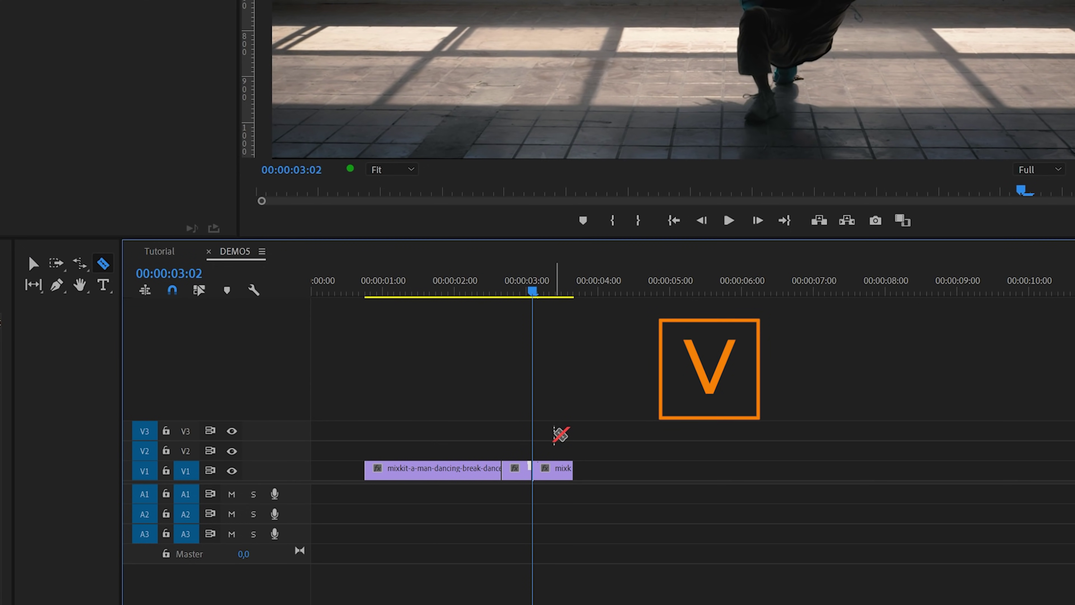
key(v)
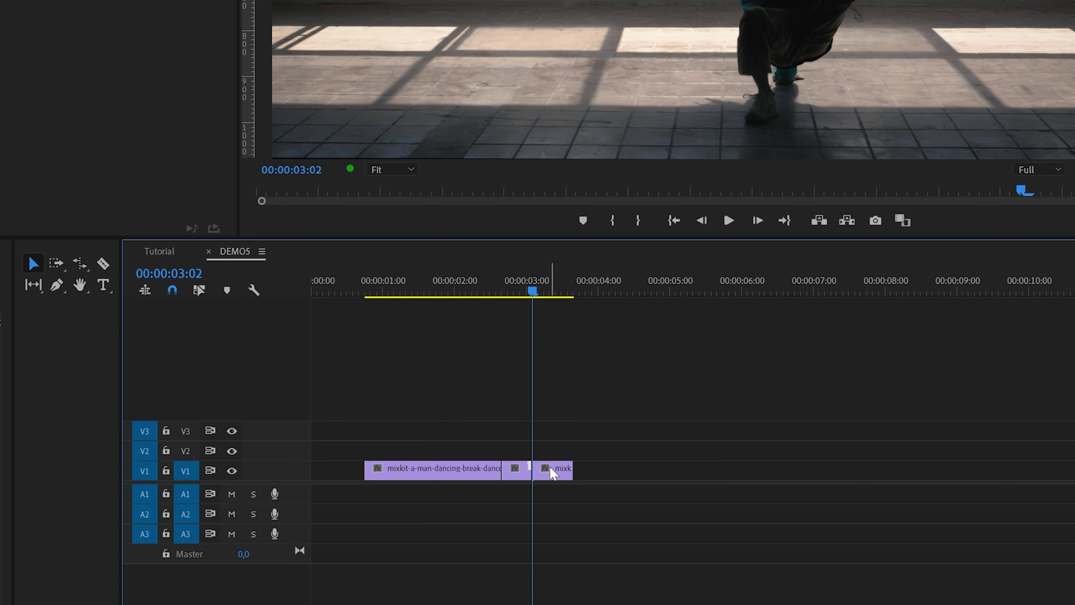
Step: Place four copies of the short middle piece directly after it on V1, with the clip's final piece following the last copy
drag(552, 473, 736, 475)
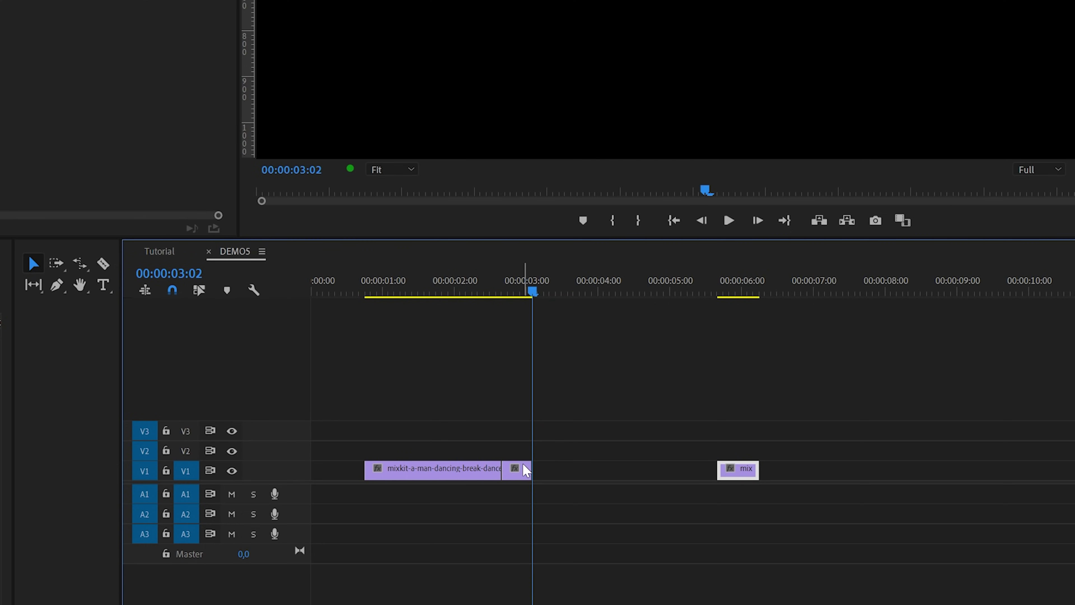
drag(526, 481, 633, 476)
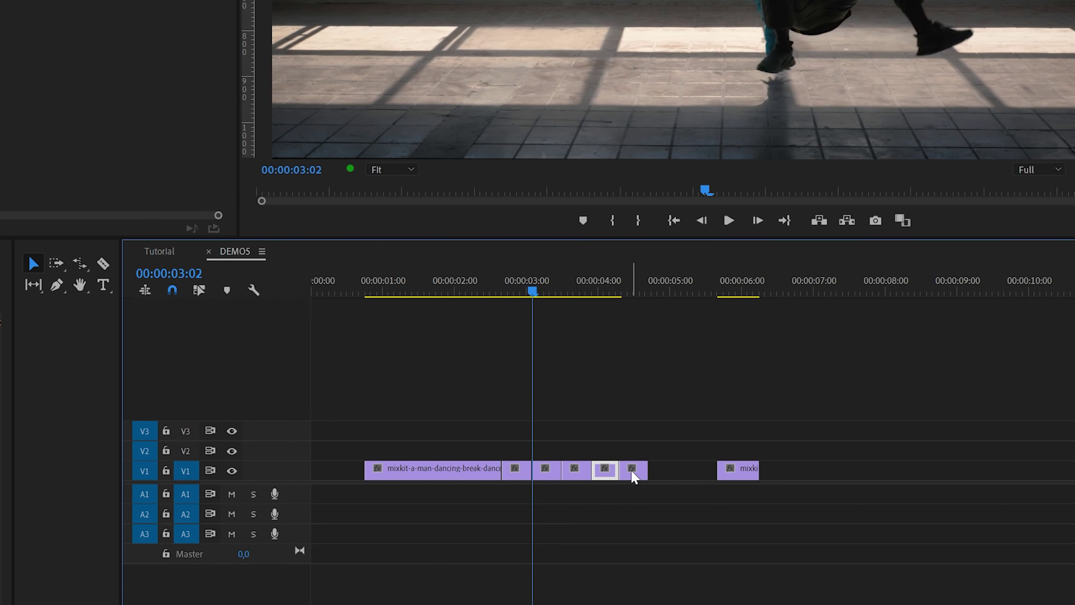
scroll(596, 477, up, 3)
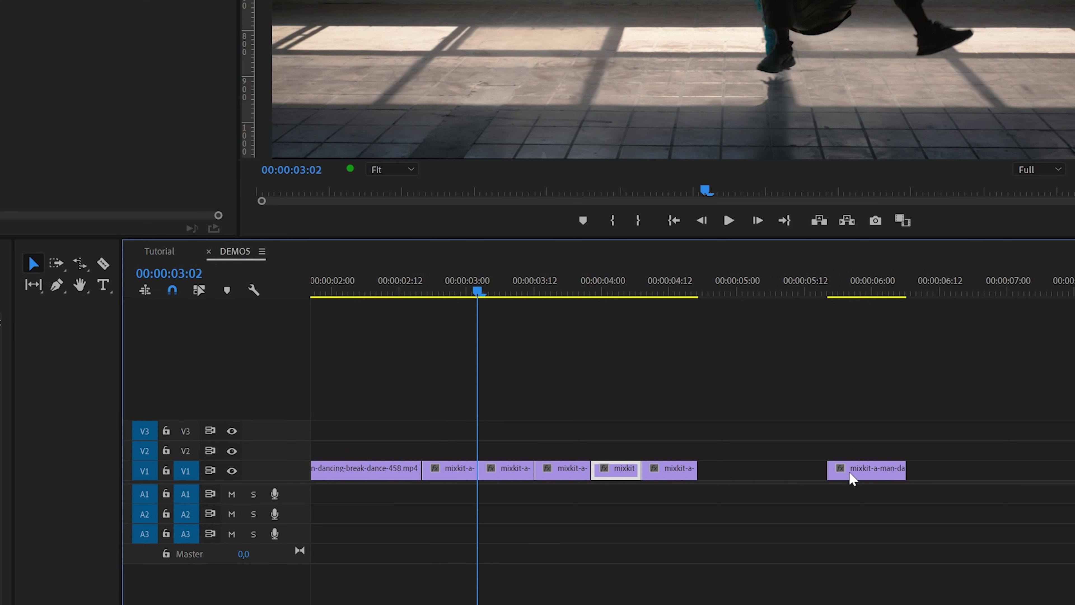
drag(852, 479, 723, 478)
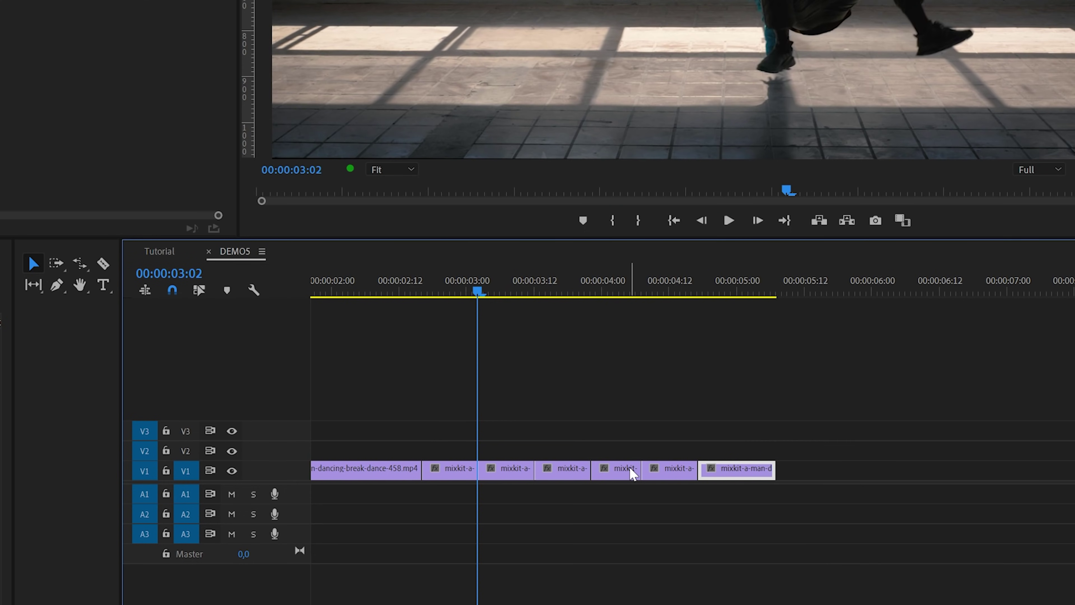
Step: Reverse the speed of the second short piece, starting at 00:00:03:02, keeping Speed at 100%
click(514, 477)
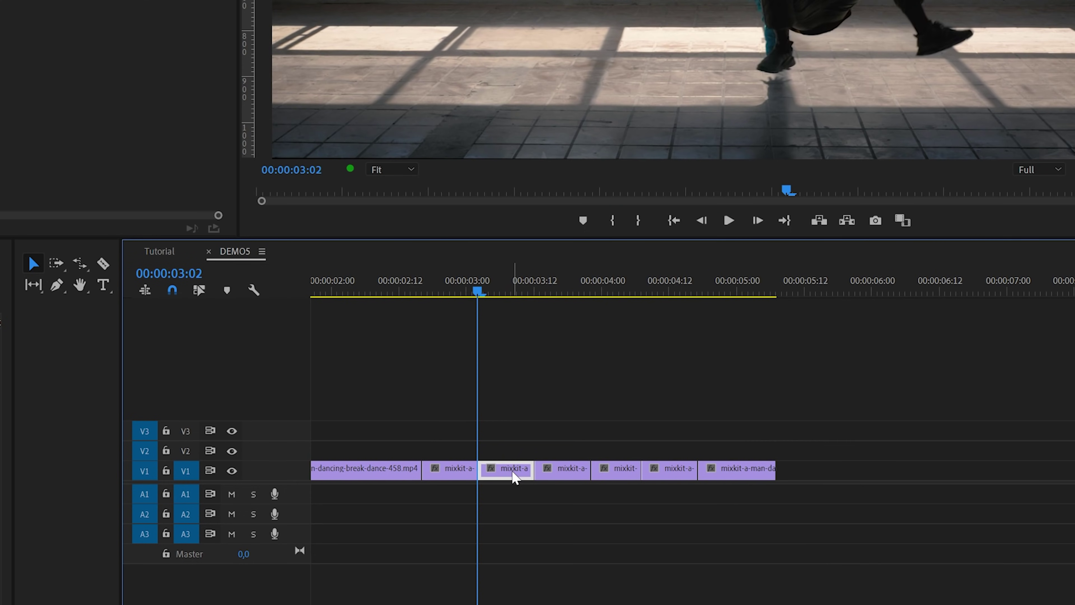
right_click(513, 476)
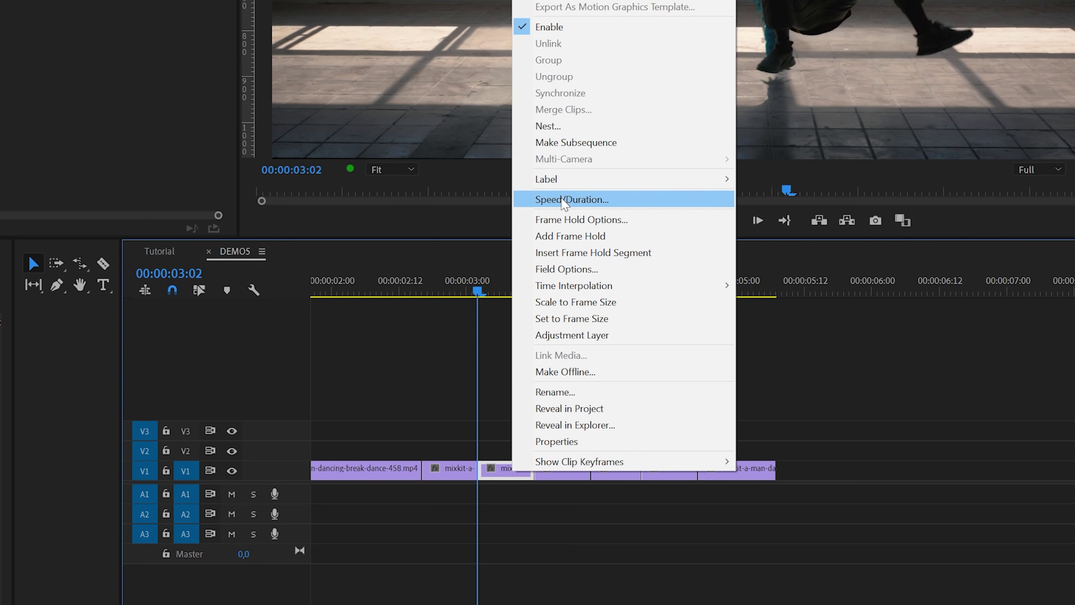
click(576, 200)
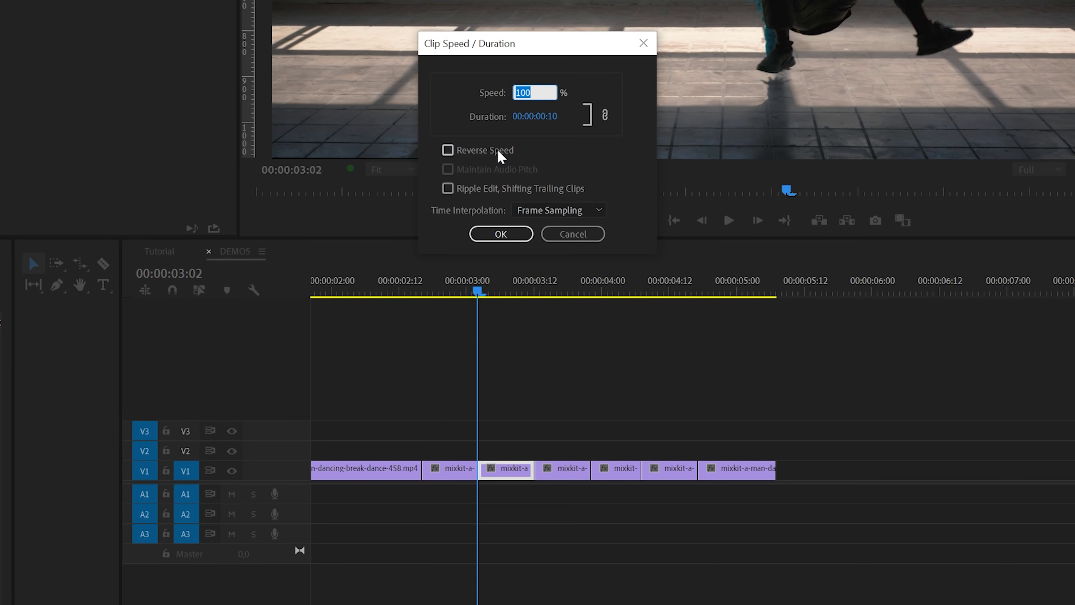
click(499, 153)
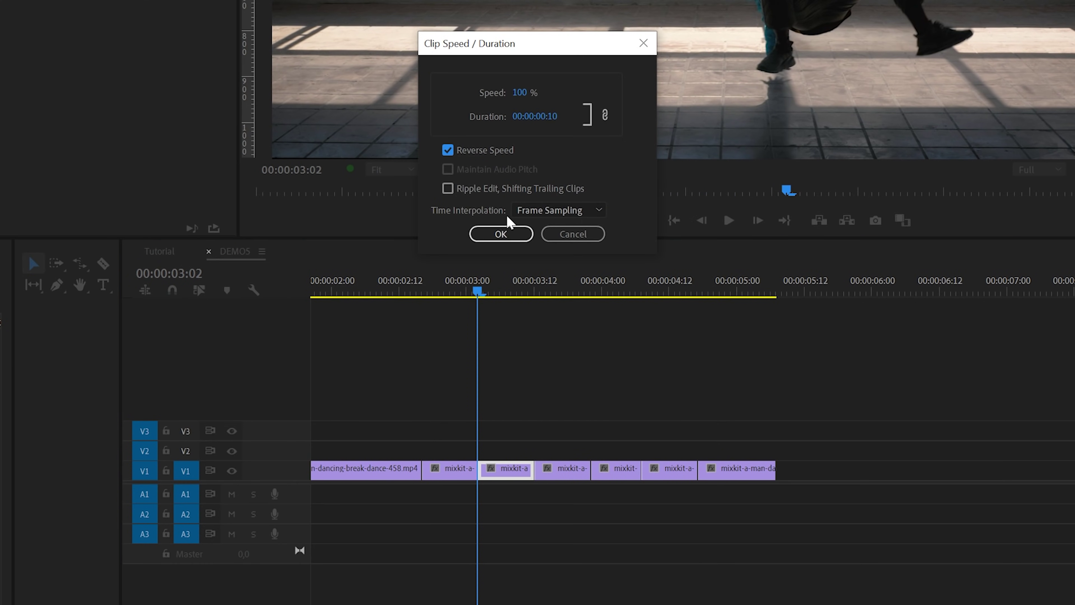
click(501, 234)
Step: Reverse the speed of the fourth short piece, starting at about 00:00:03:22
right_click(620, 482)
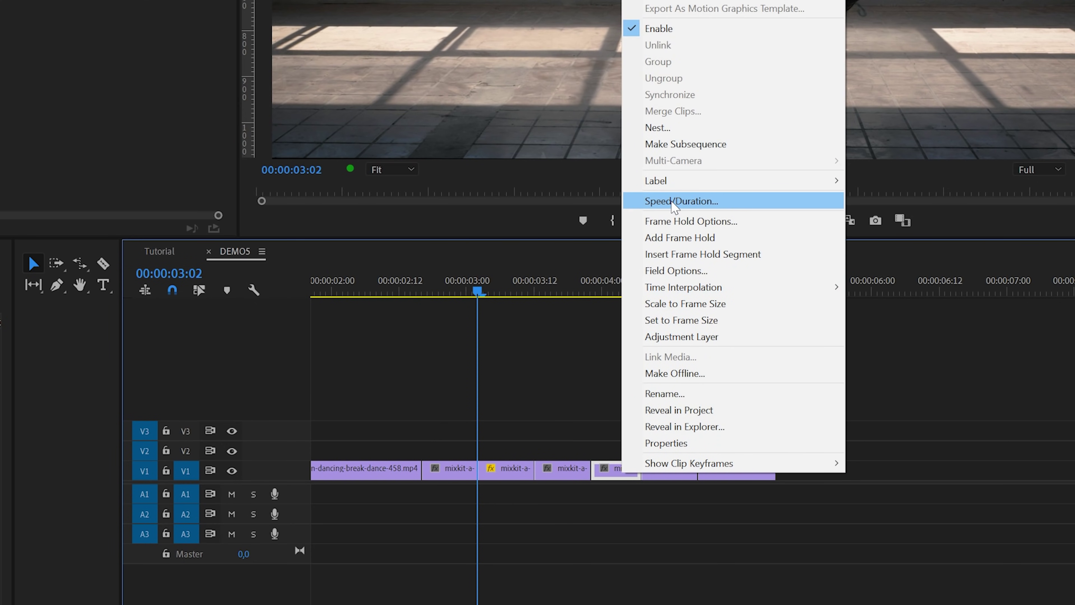
click(674, 202)
click(498, 149)
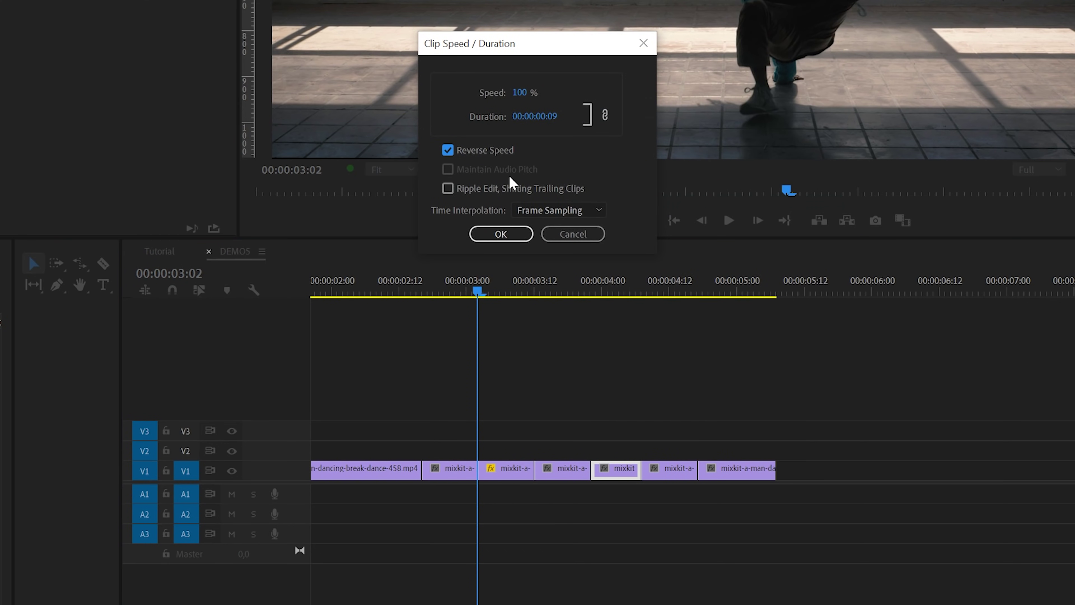
click(501, 234)
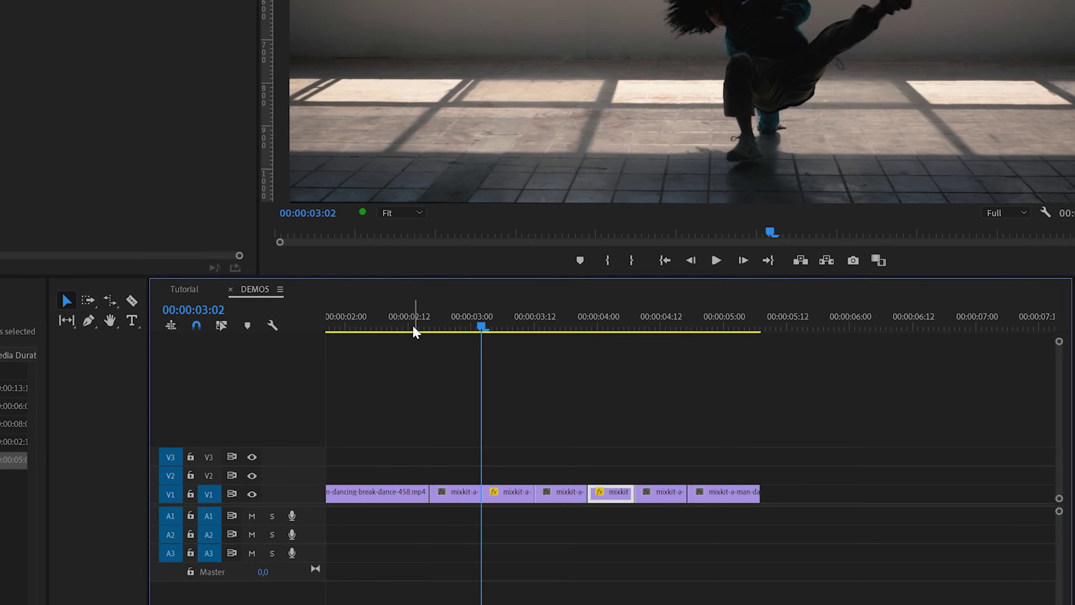
Step: Play back the repeated dance section from about 00:00:02:12 to check the forward-and-reverse movement
click(400, 292)
key(space)
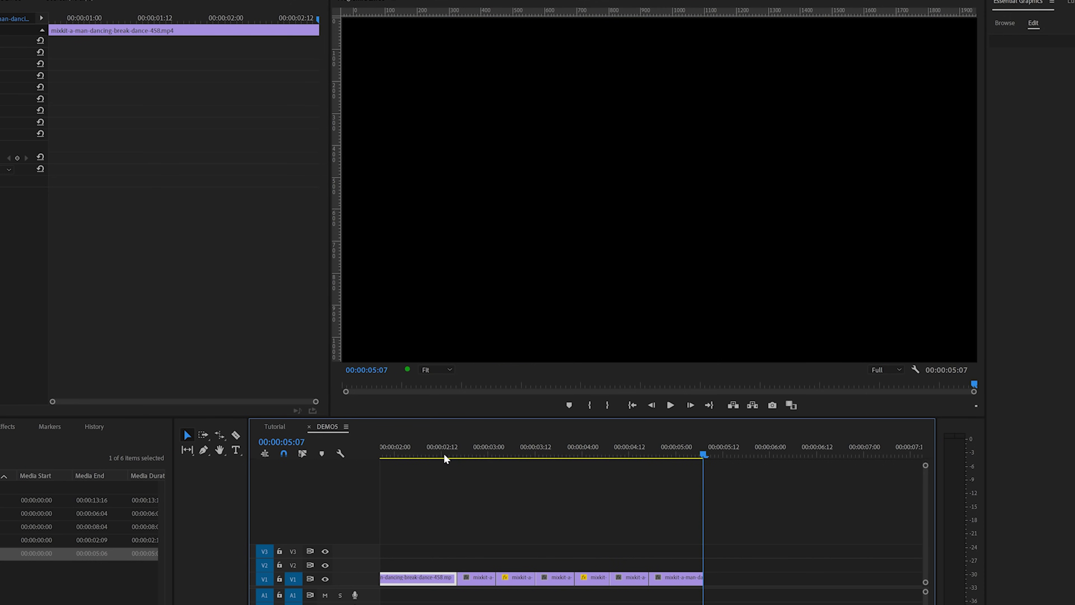
click(443, 453)
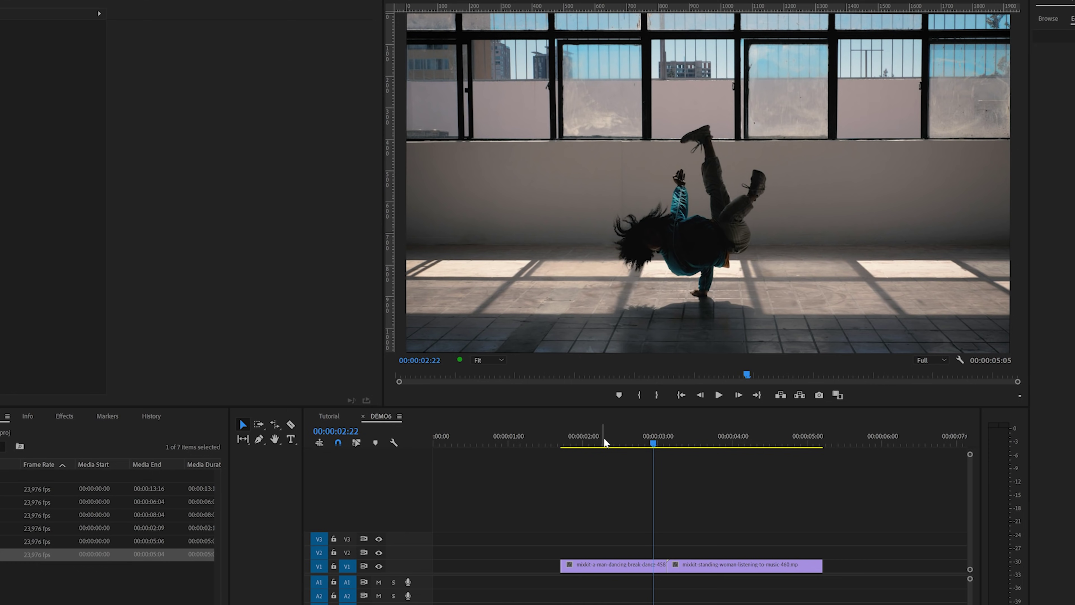
Step: Export the standing woman clip's first frame at 00:00:03:03 in DEMO6 as a PNG and import it into the project
drag(604, 439, 660, 460)
key(Right)
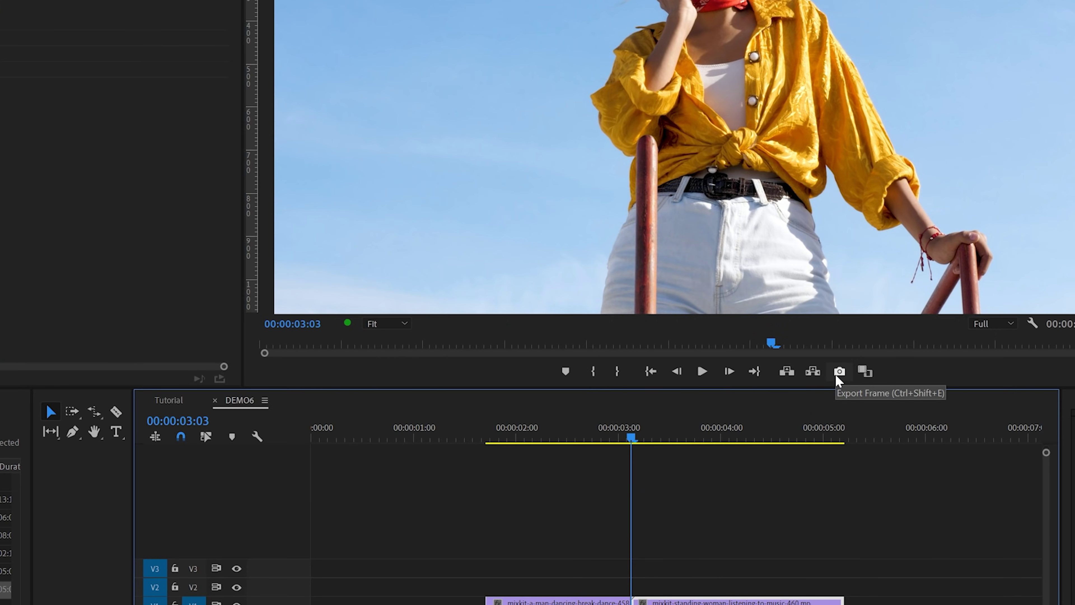
click(835, 374)
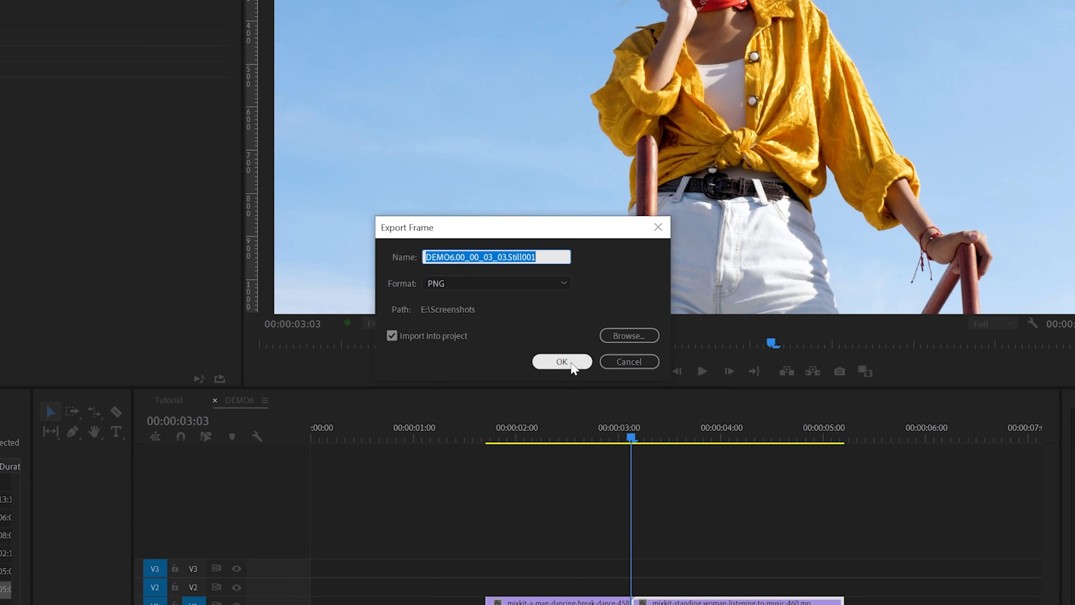
click(560, 362)
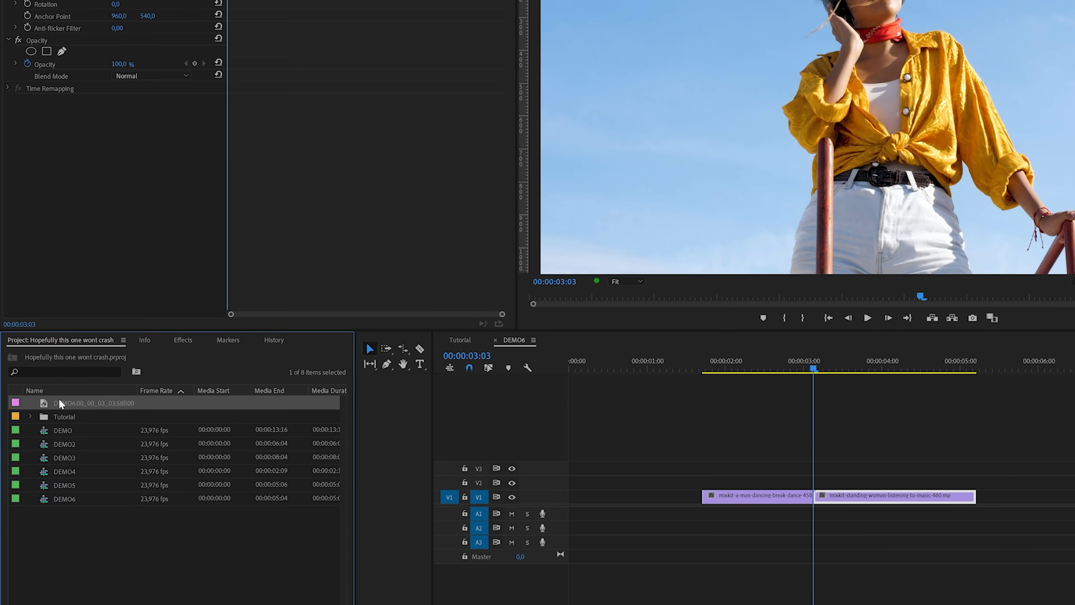
Step: Place the exported still on V2 from about 00:00:02:19 and trim it to end at the cut between the two clips
drag(58, 407, 786, 480)
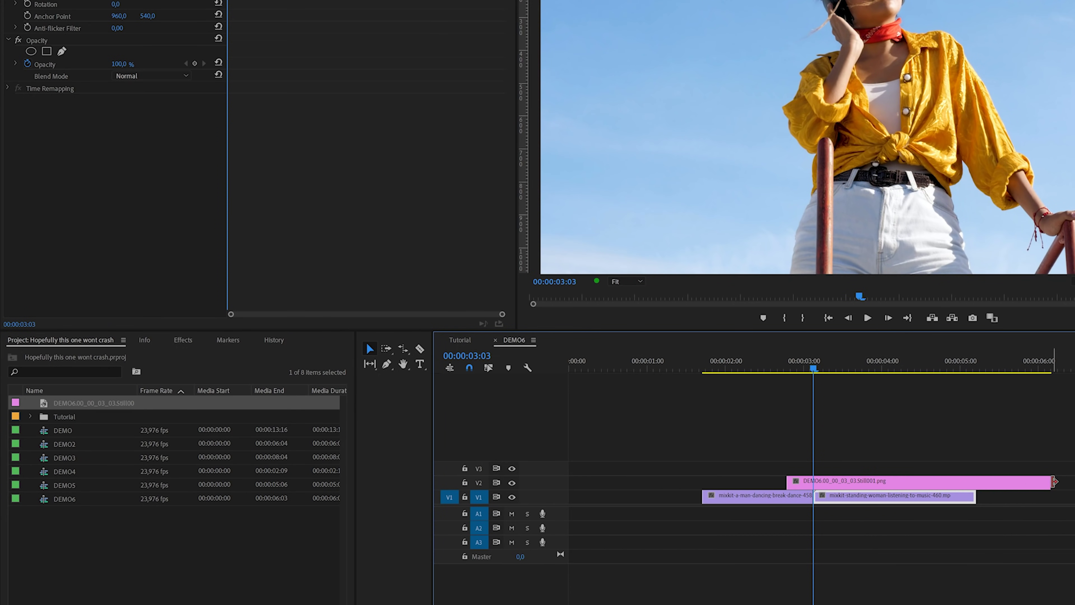
drag(1053, 482, 811, 490)
Step: Draw a closed free-form Opacity mask around the woman on the still with the playhead at 00:00:02:21
mouse_move(814, 373)
mouse_down()
mouse_move(786, 376)
mouse_move(794, 382)
mouse_up()
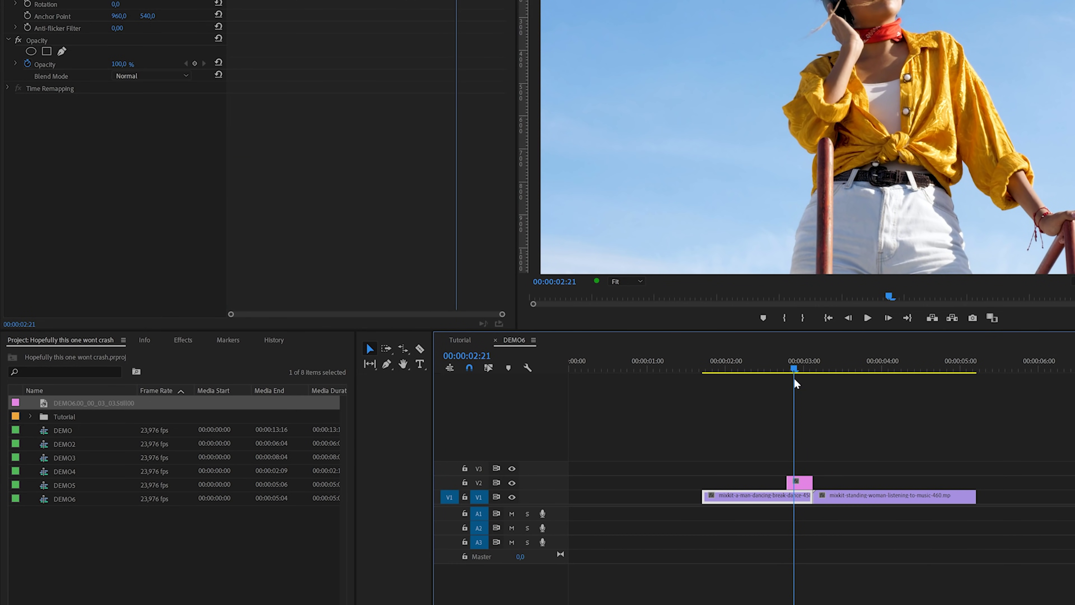
click(800, 486)
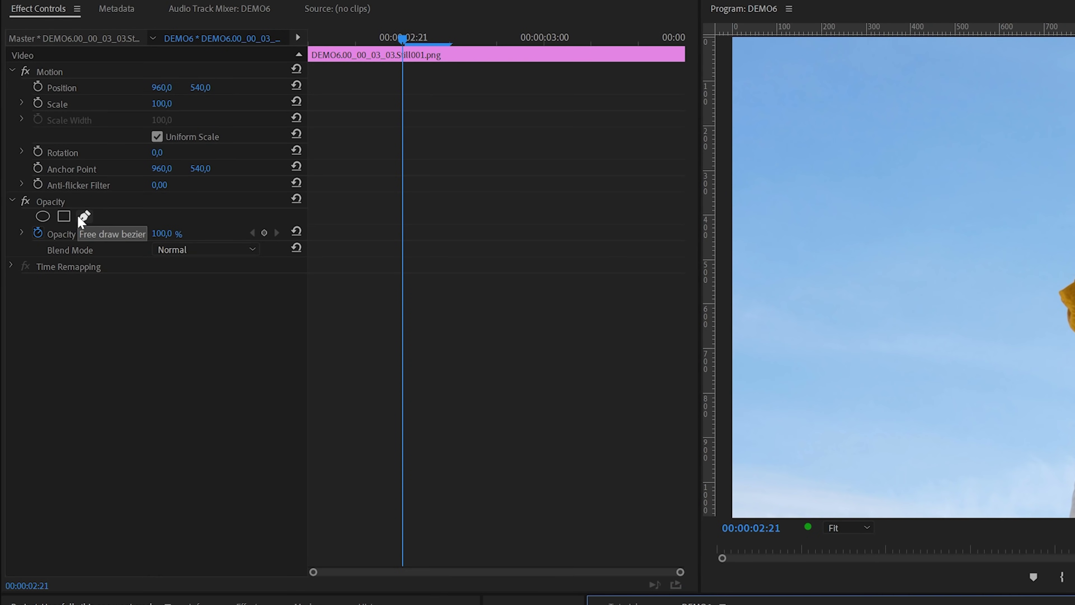
click(83, 216)
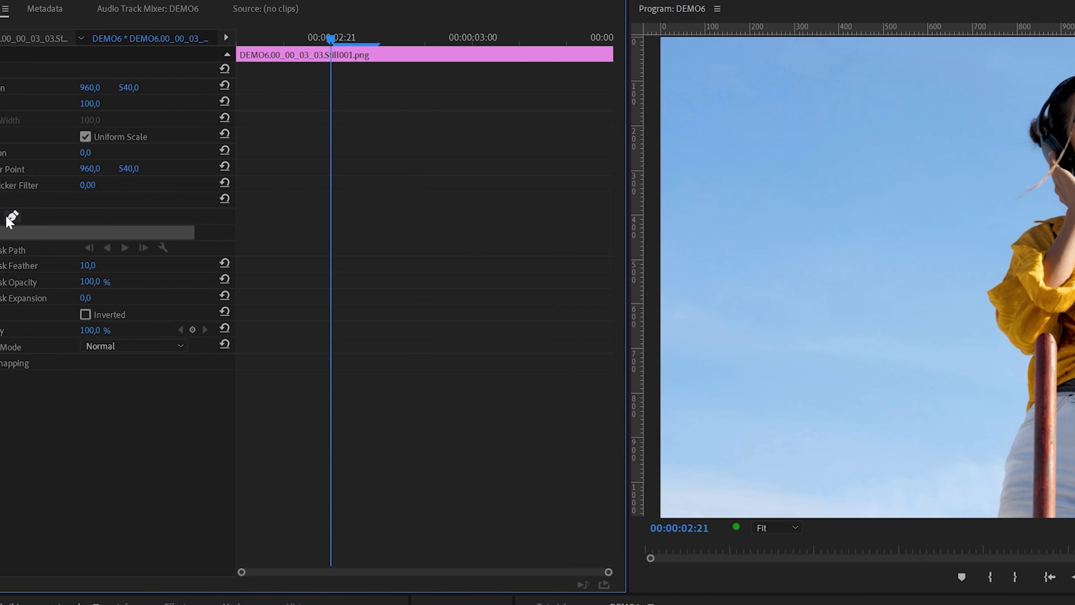
click(470, 514)
click(491, 437)
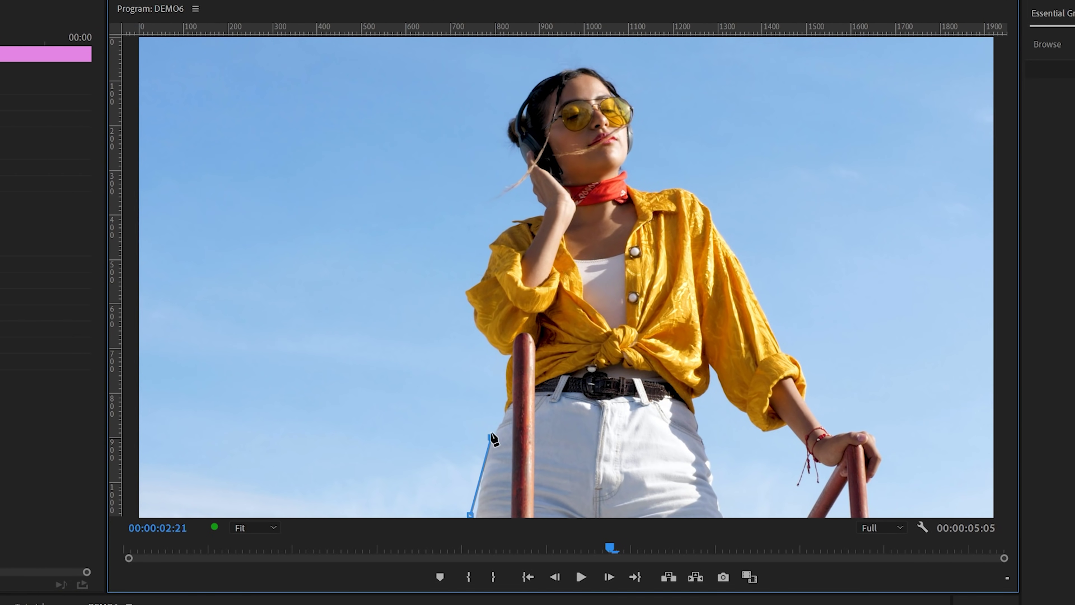
click(501, 383)
click(494, 354)
click(533, 207)
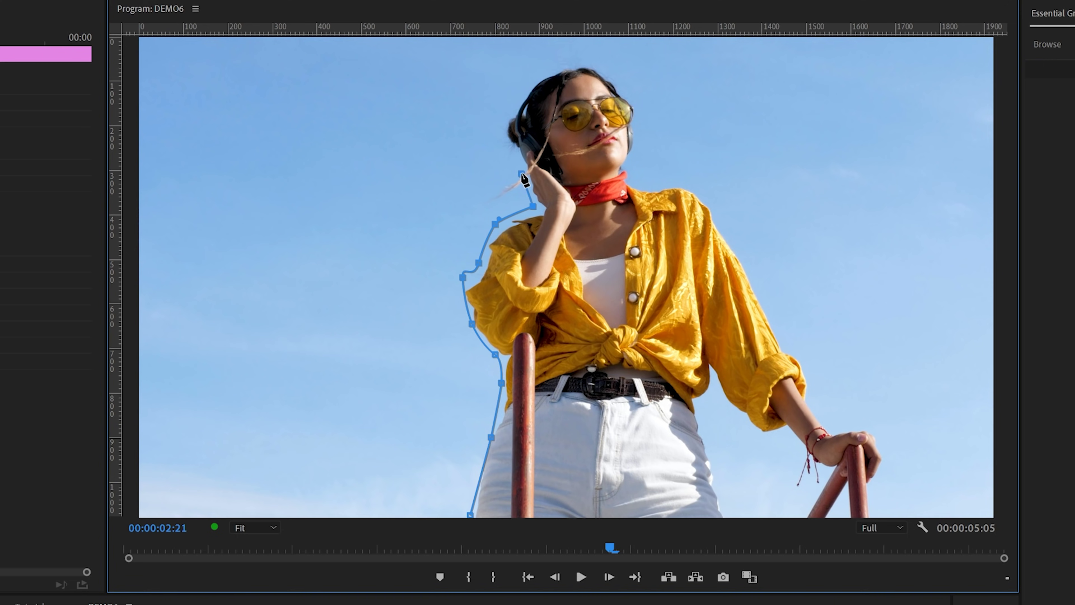
click(499, 113)
click(542, 60)
click(588, 57)
click(626, 83)
click(645, 168)
click(714, 186)
click(748, 228)
click(775, 281)
click(810, 359)
click(832, 405)
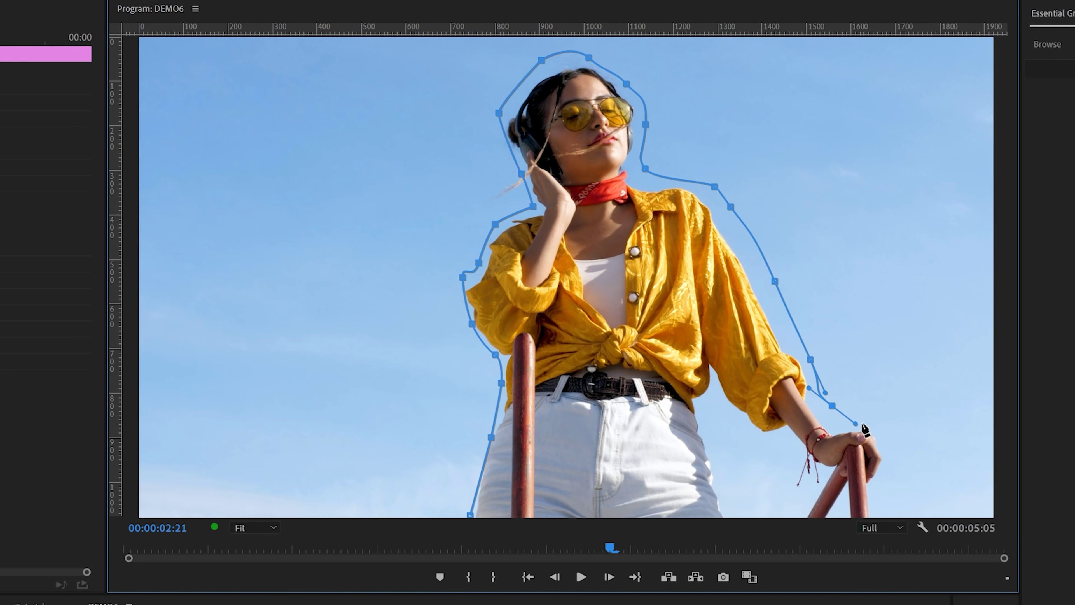
click(867, 426)
click(883, 462)
click(824, 489)
click(753, 435)
click(706, 406)
click(716, 450)
click(730, 497)
click(734, 514)
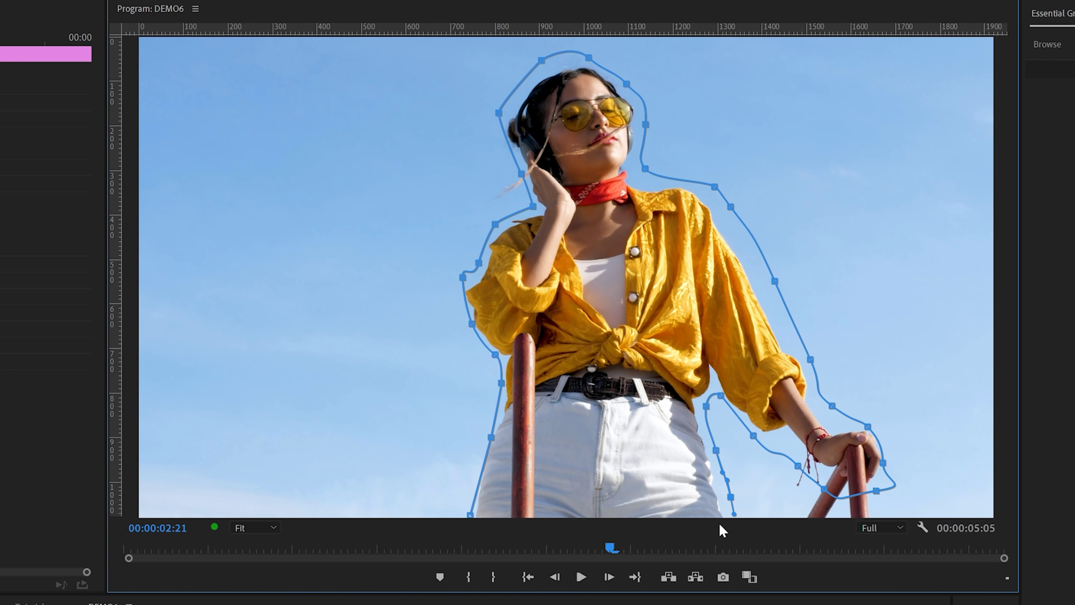
click(470, 514)
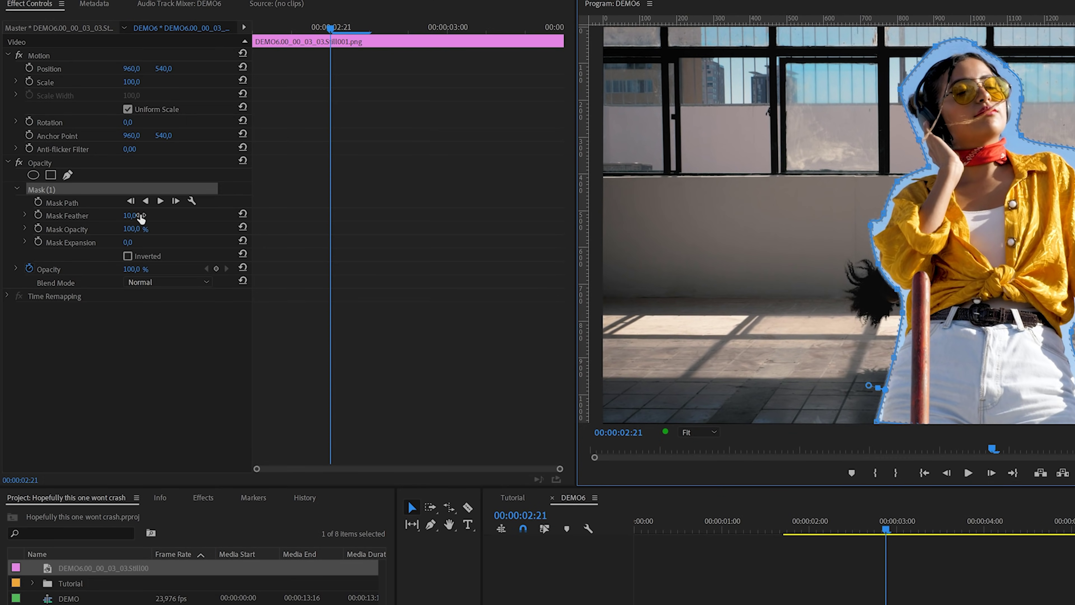
Step: Set the still's Mask Feather to 103 and Mask Expansion to -24, and move its horizontal Position to 1262
drag(141, 218, 180, 217)
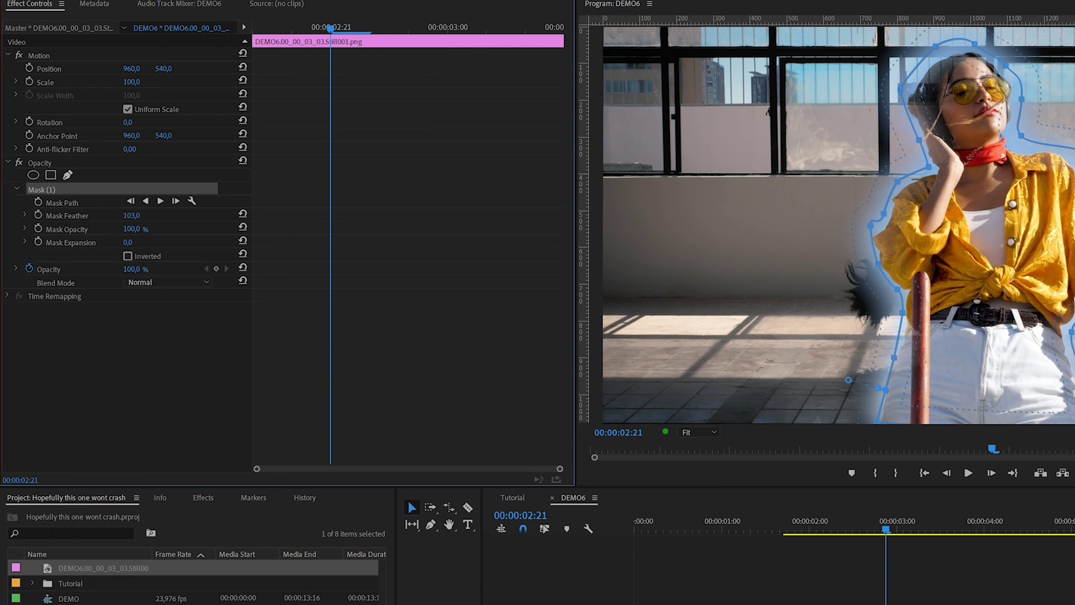
drag(128, 242, 117, 242)
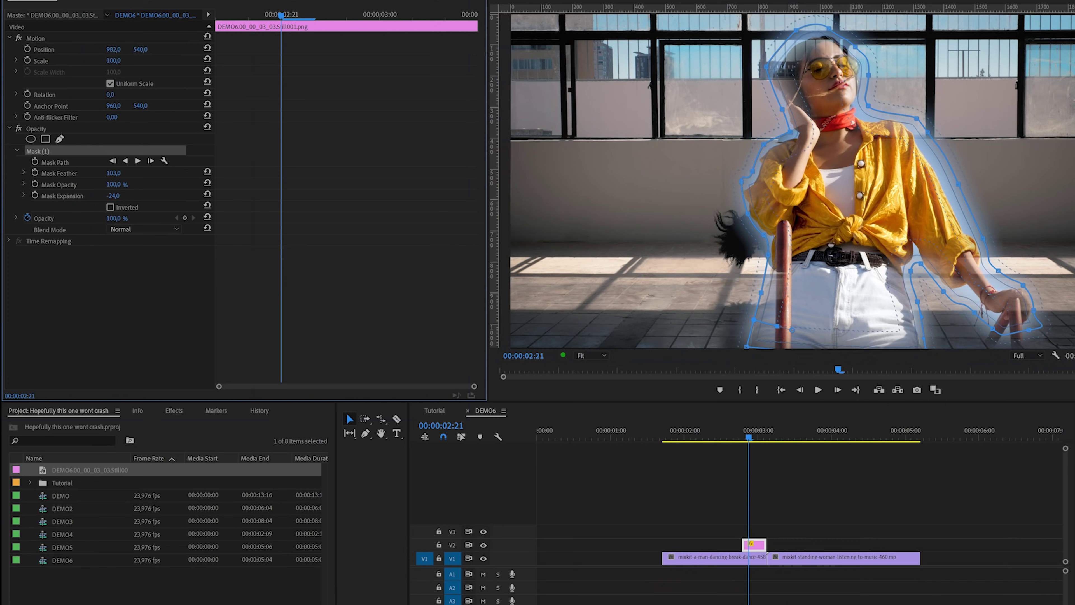
drag(131, 69, 257, 69)
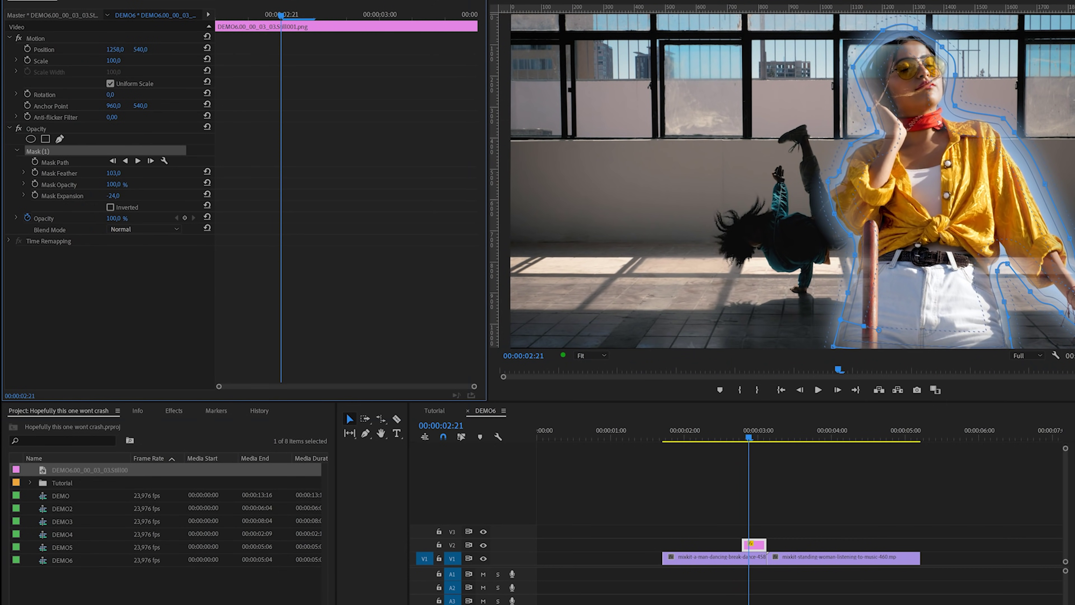
drag(115, 49, 116, 49)
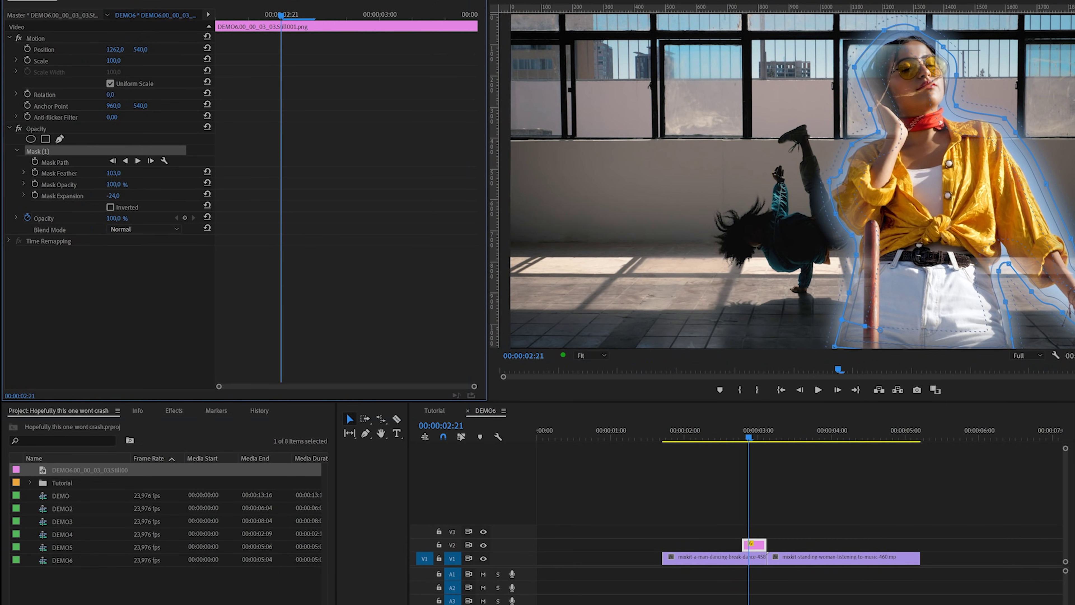
Step: Play back the masked cut-out transition between the two clips in DEMO6
click(712, 437)
key(space)
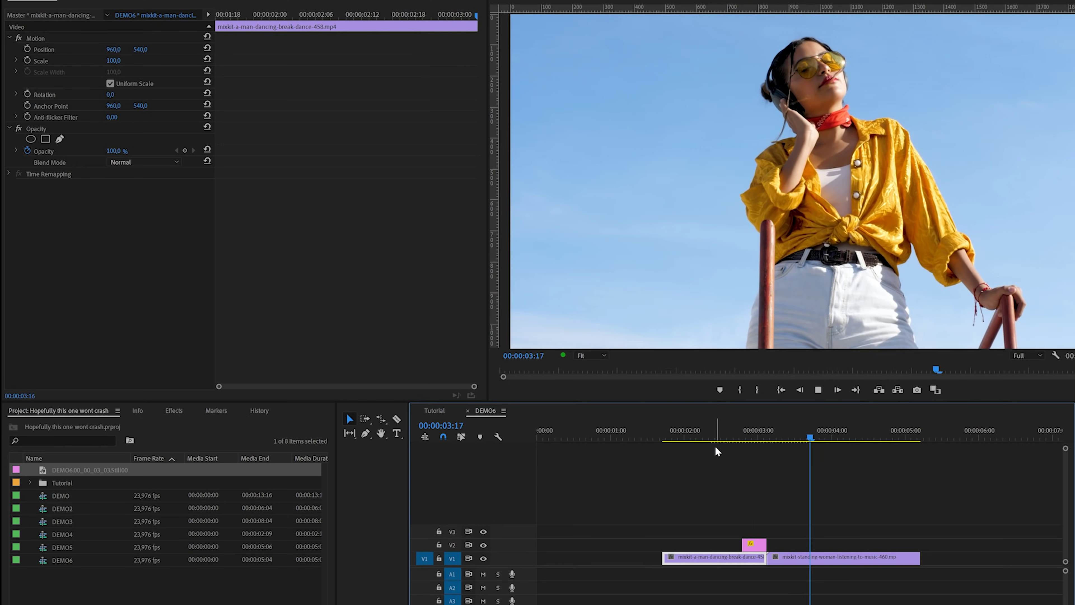
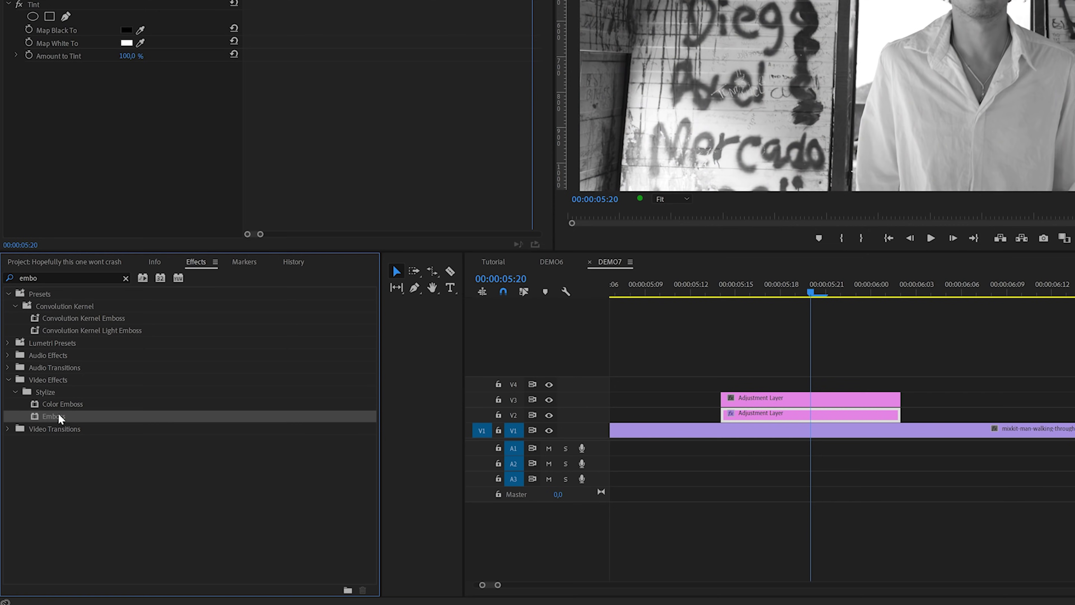
Step: Find the Distort Offset effect and apply it to both adjustment layers, on V2 and V3, in DEMO7
click(125, 278)
text(offset)
scroll(183, 403, down, 2)
click(53, 567)
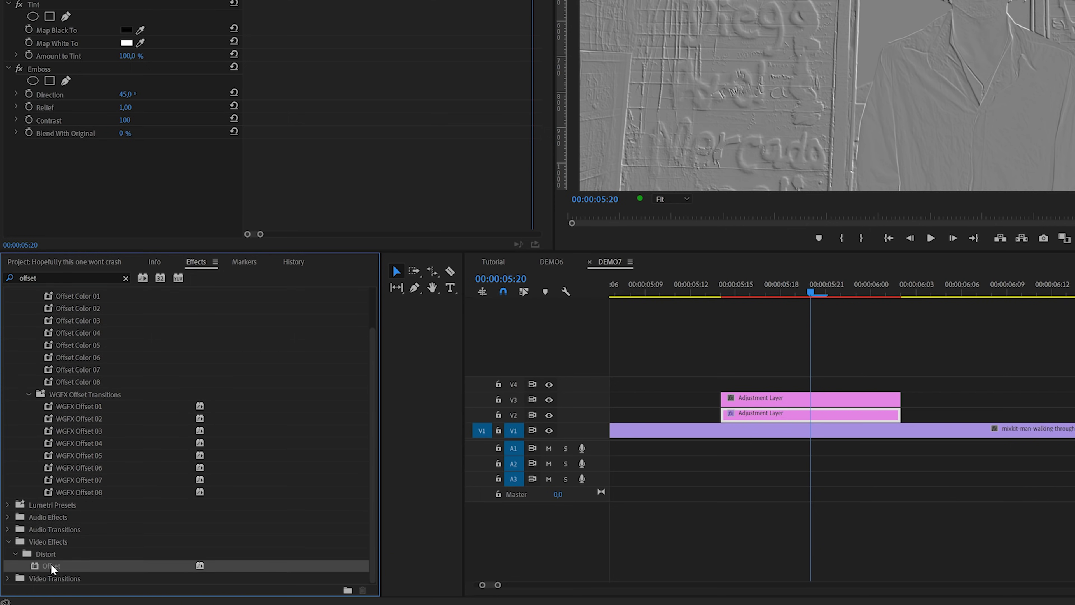
drag(115, 550, 817, 413)
drag(57, 570, 771, 404)
Step: Set the Opacity Blend Mode of the V2 adjustment layer to Hard Light
click(773, 414)
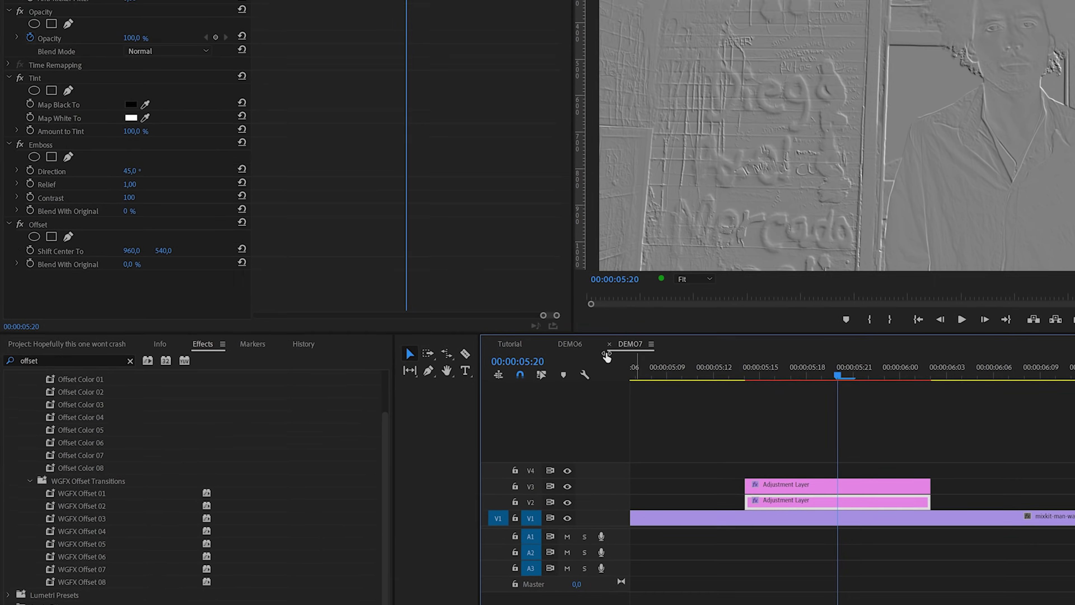
click(195, 52)
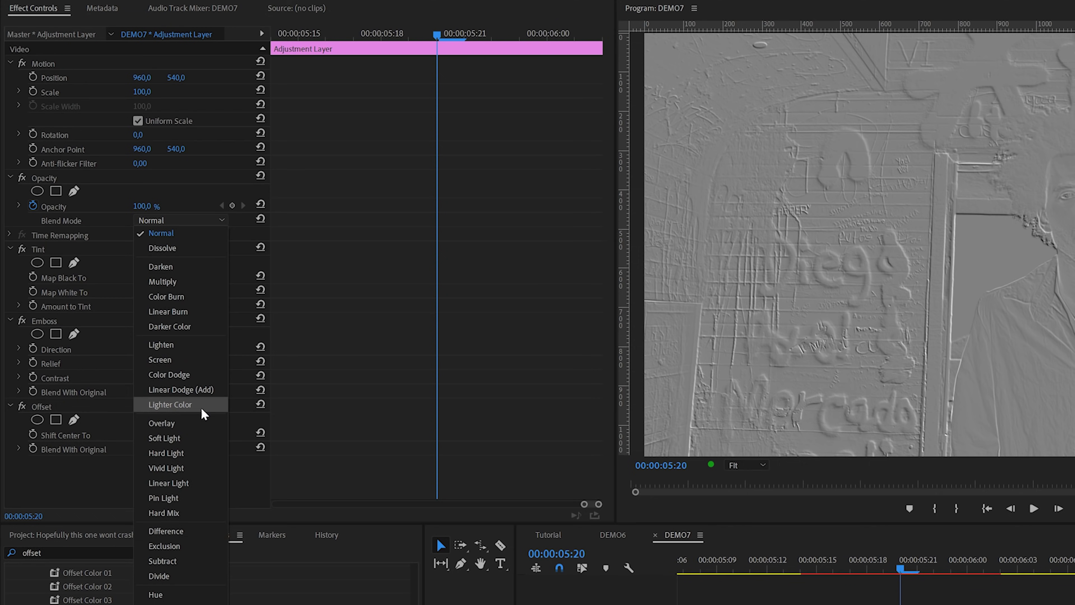
click(198, 454)
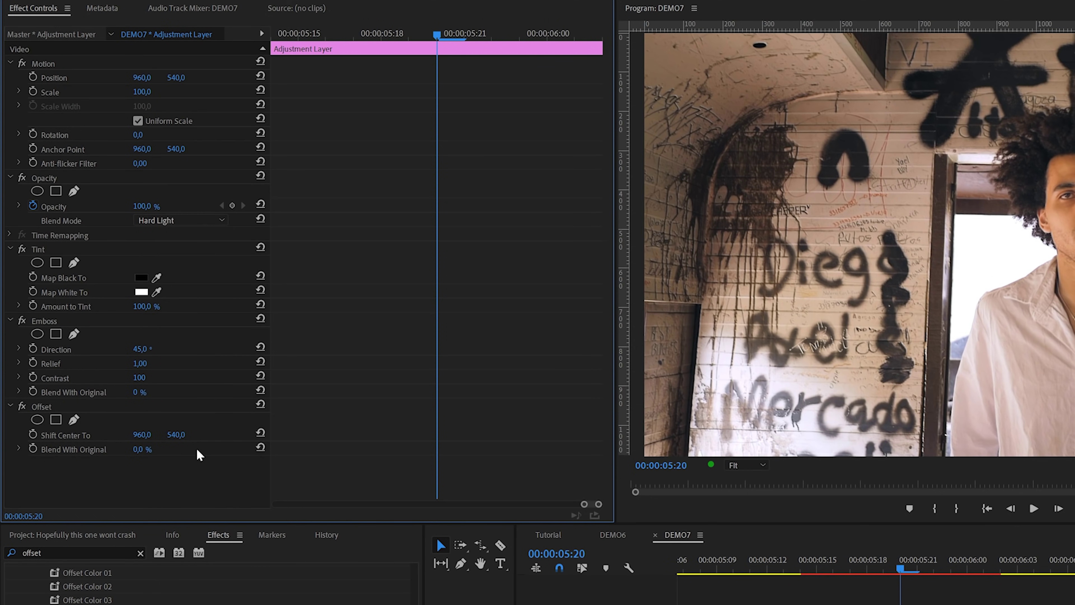
Step: Set the V2 adjustment layer's Tint colours: Map Black To red FB0000 and Map White To black 000000
click(146, 280)
click(750, 585)
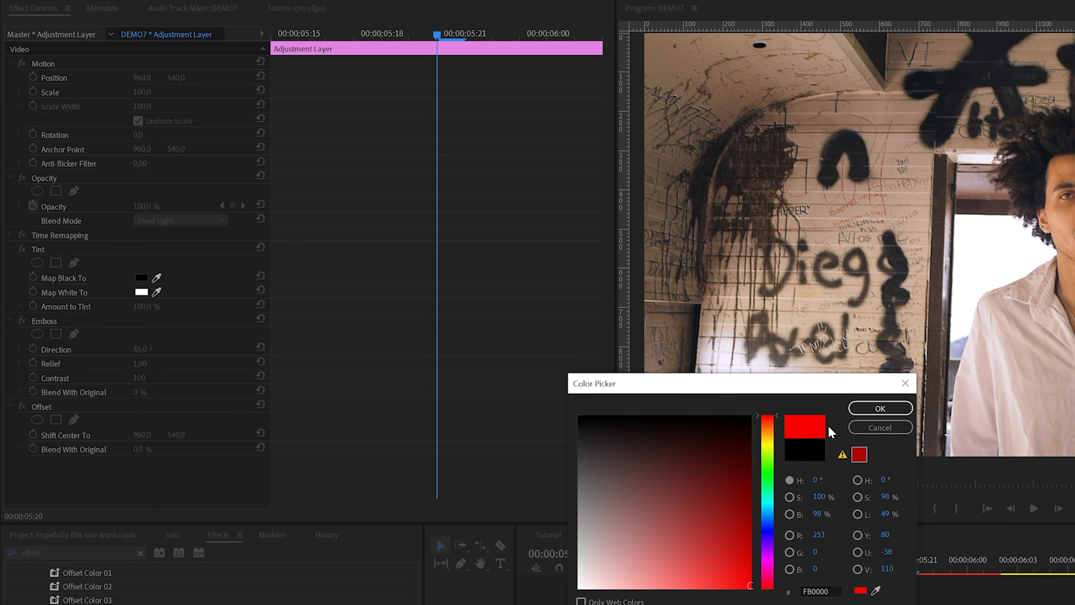
click(863, 408)
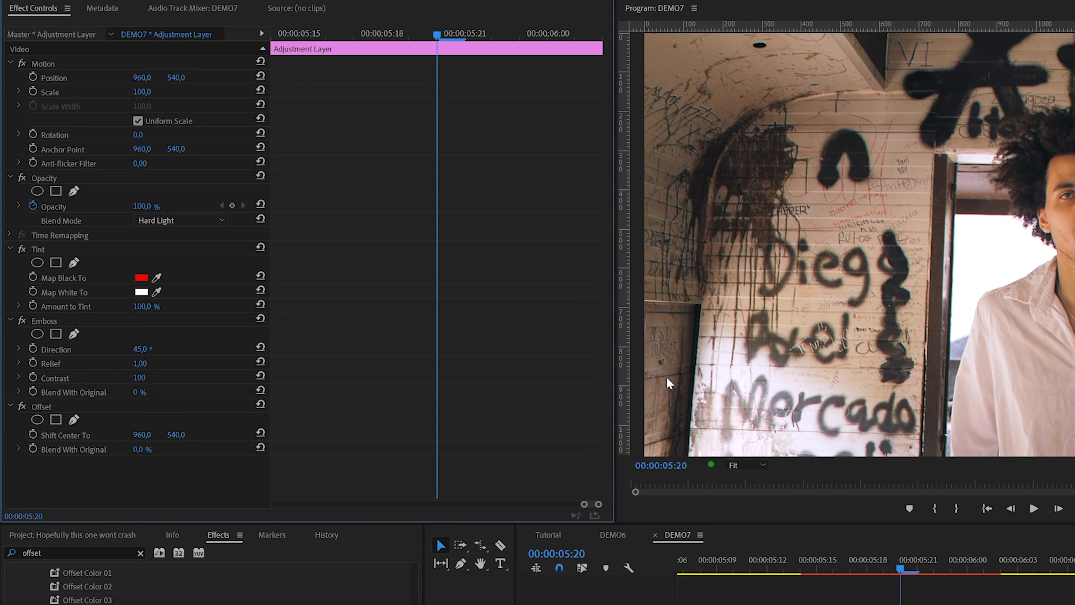
click(139, 292)
click(578, 415)
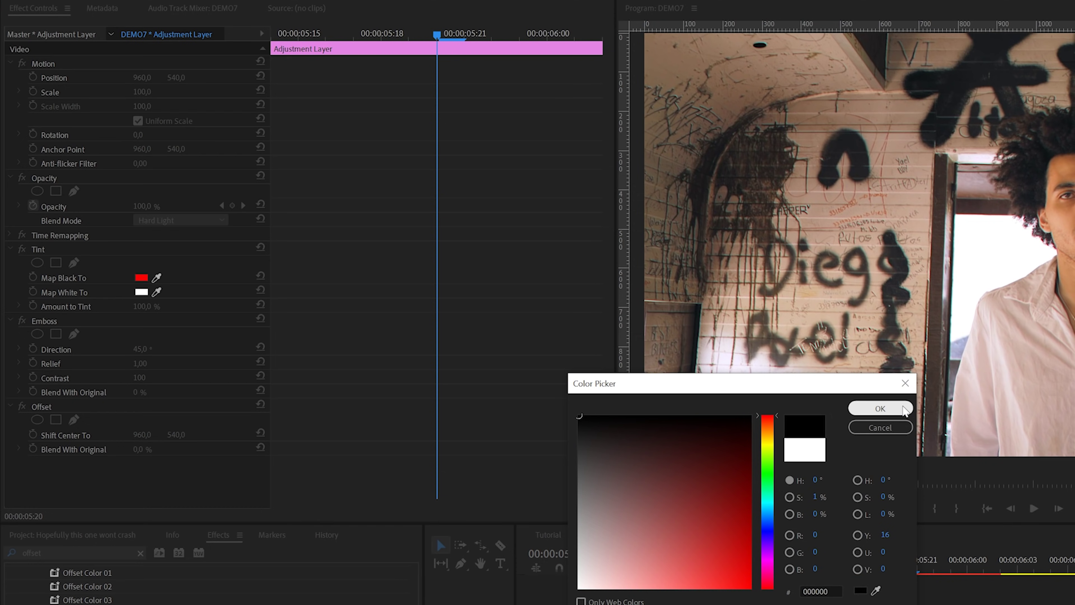
click(899, 408)
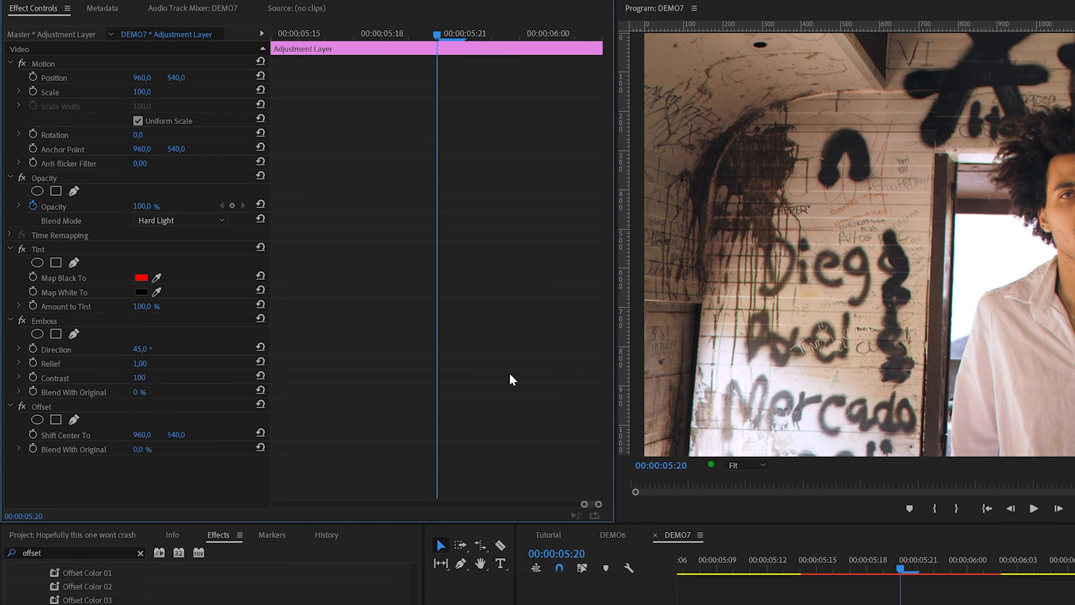
Step: Set the V2 adjustment layer's Emboss Direction to 180° and Relief to 5
click(142, 348)
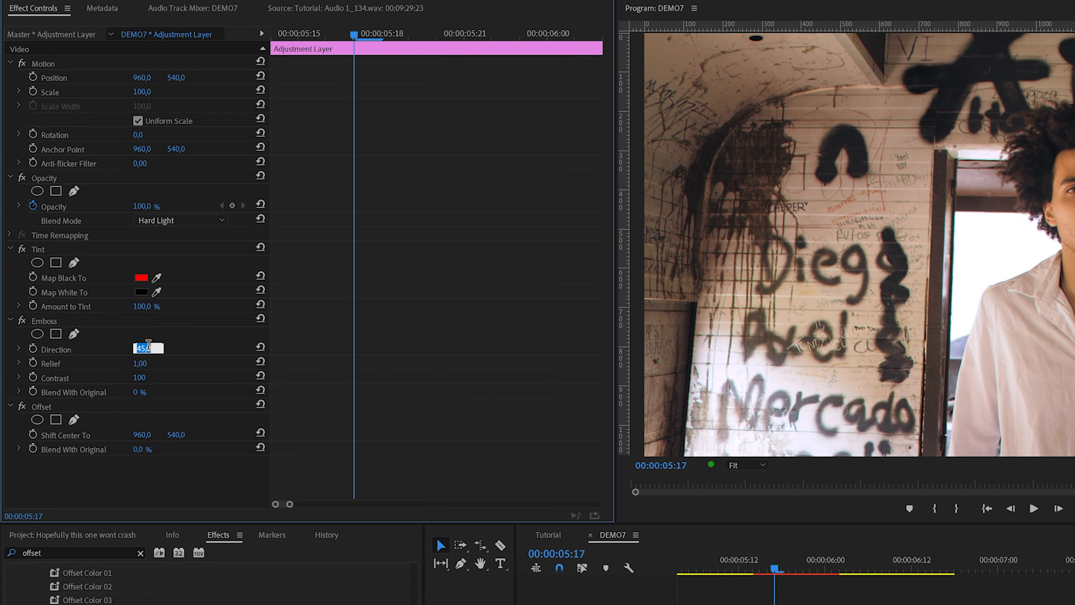
text(180)
click(153, 362)
text(5)
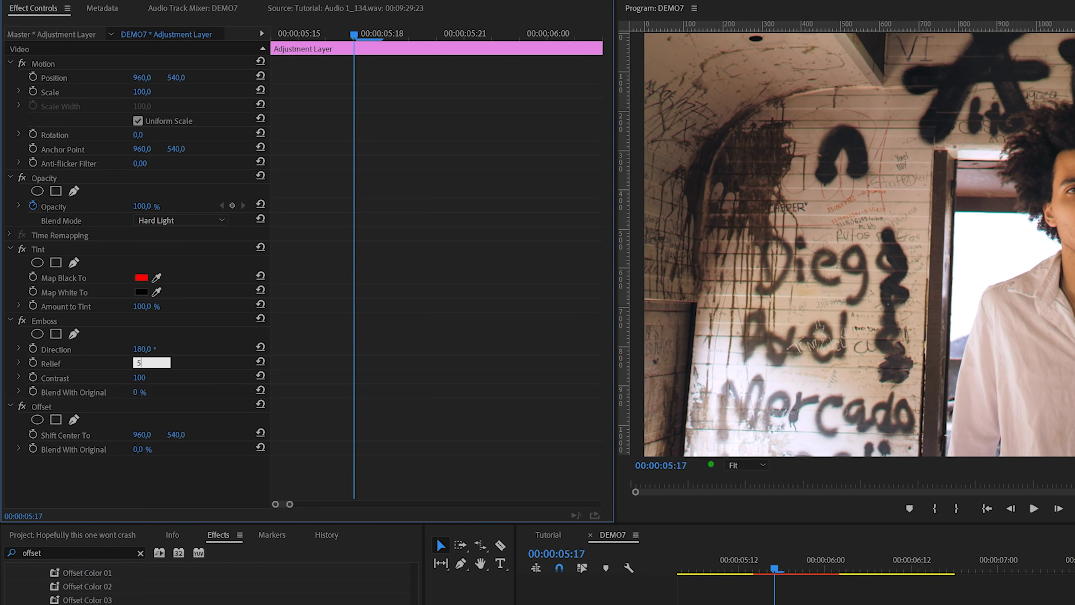
key(Return)
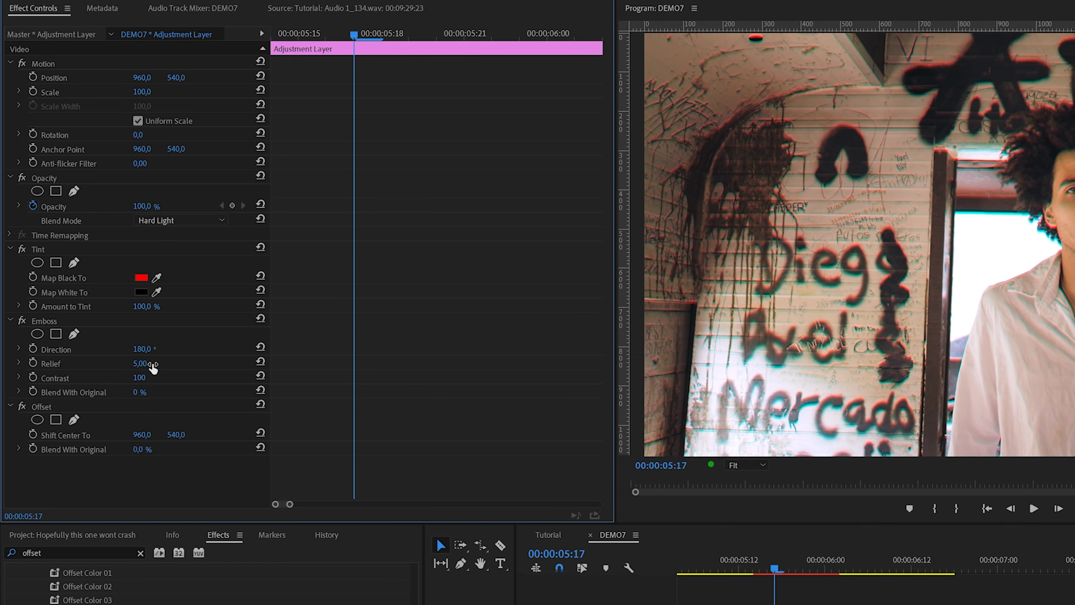
Step: Set the vertical Shift Center To value of the V2 adjustment layer's Offset effect to 535
click(176, 434)
text(535)
key(Return)
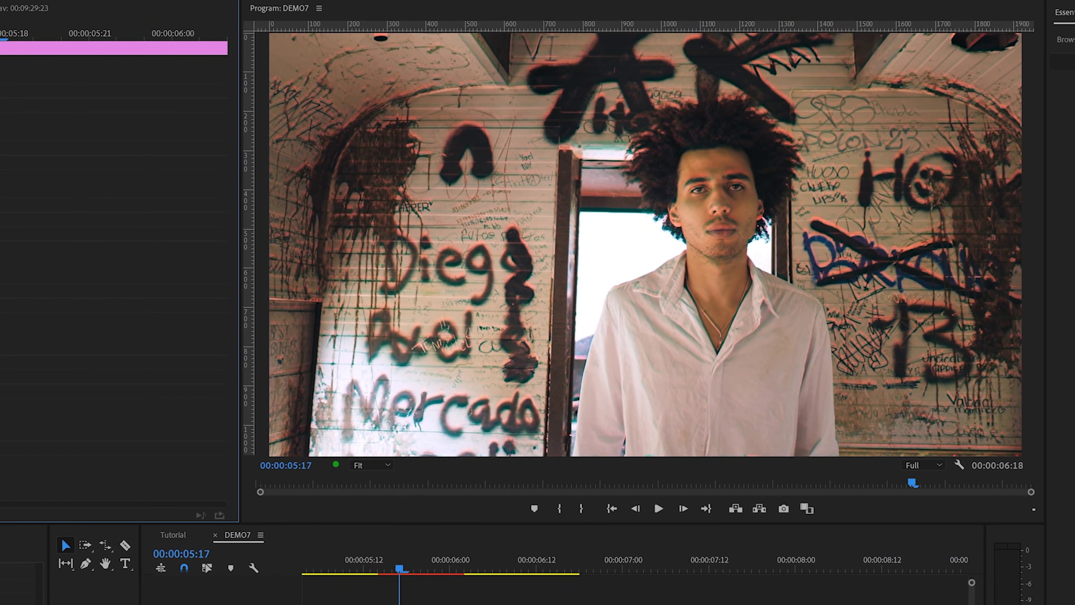
Step: Keyframe the V3 adjustment layer's Offset Shift Center To at its start, adding a downward-shifted keyframe at about 00:00:05:18
drag(365, 572, 414, 575)
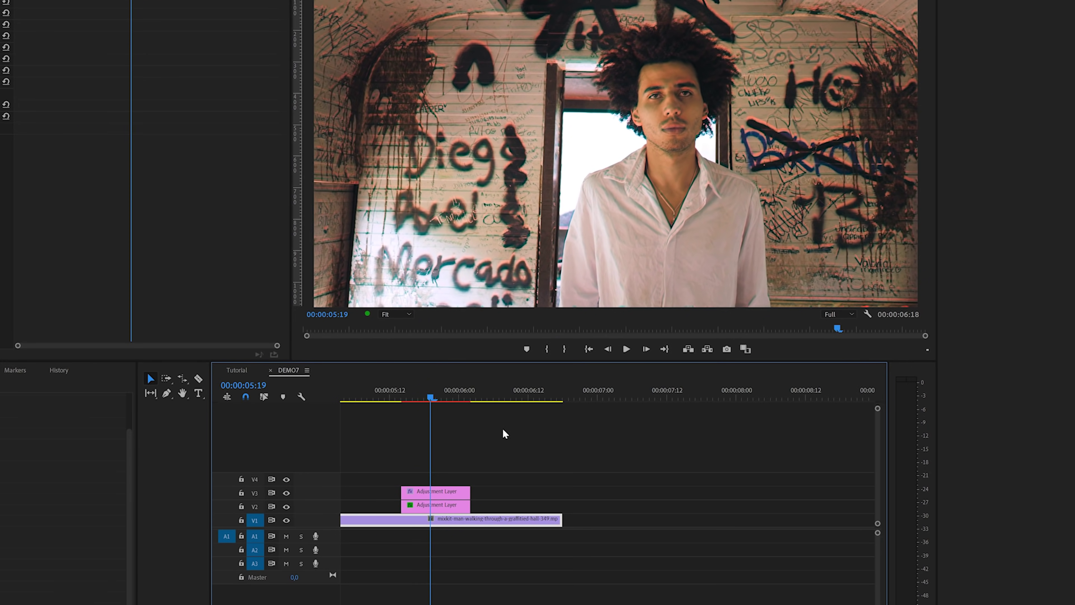
click(453, 491)
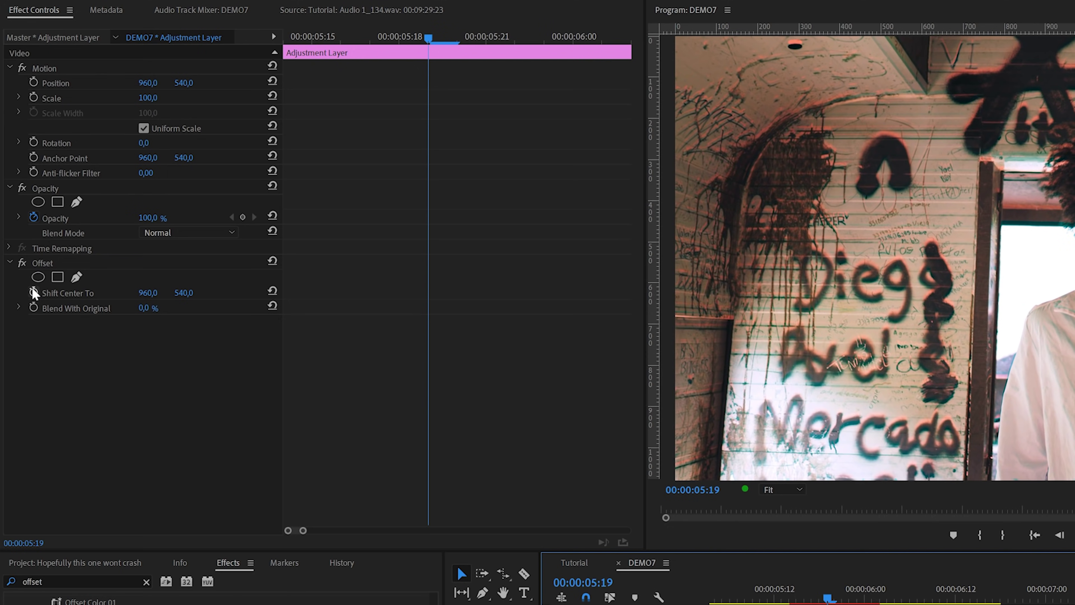
click(34, 292)
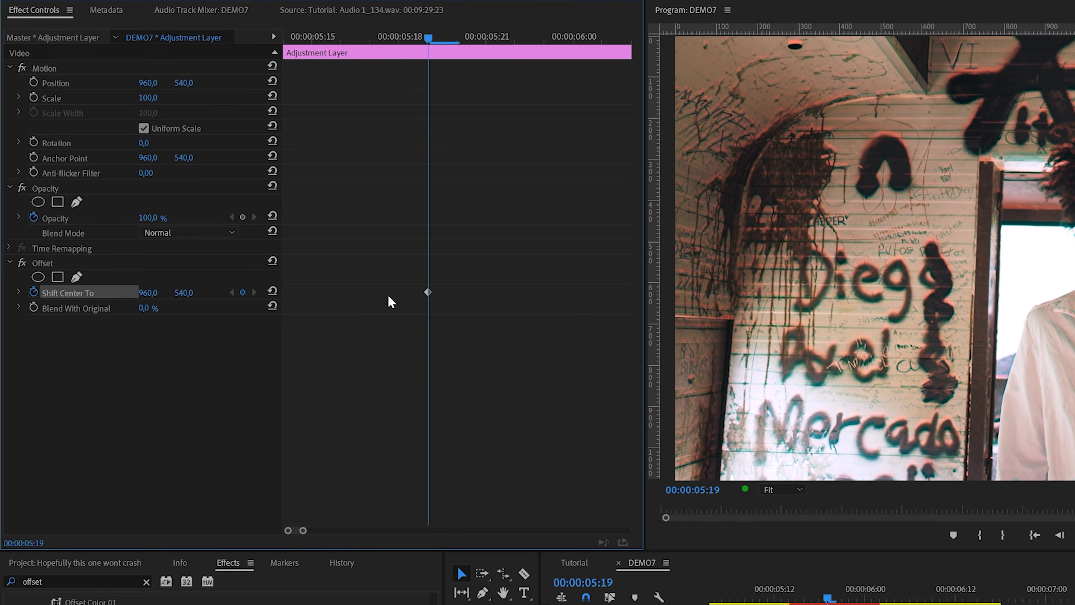
drag(428, 294, 271, 293)
drag(183, 292, 225, 292)
drag(427, 292, 392, 292)
Step: Add an upward-shifted Shift Center To keyframe at about 00:00:05:21 and a downward-shifted one at about 00:00:06:01
drag(183, 292, 73, 292)
drag(428, 292, 500, 292)
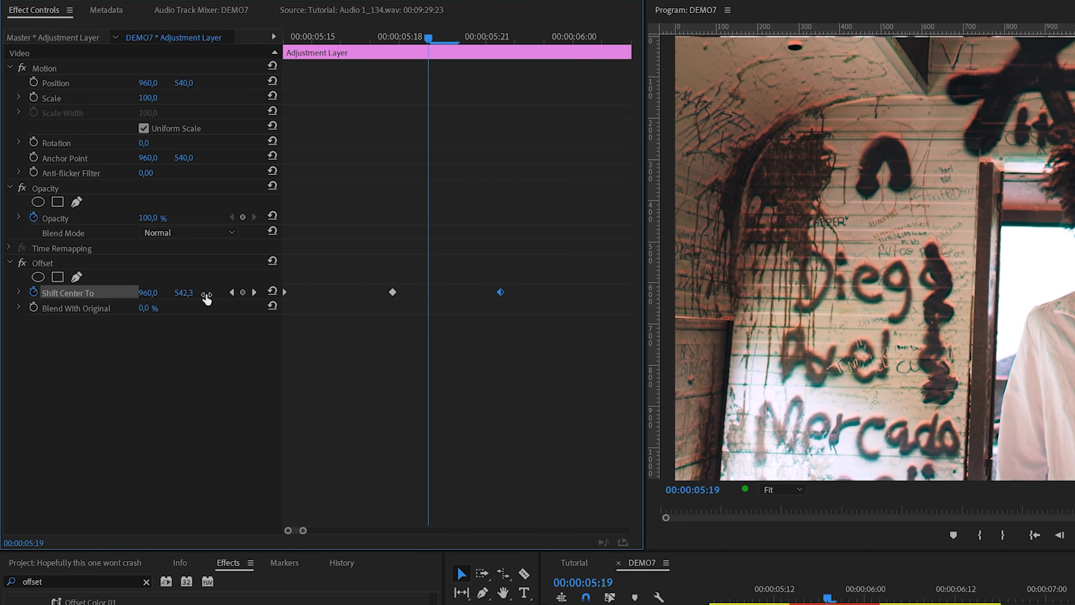
drag(186, 293, 209, 292)
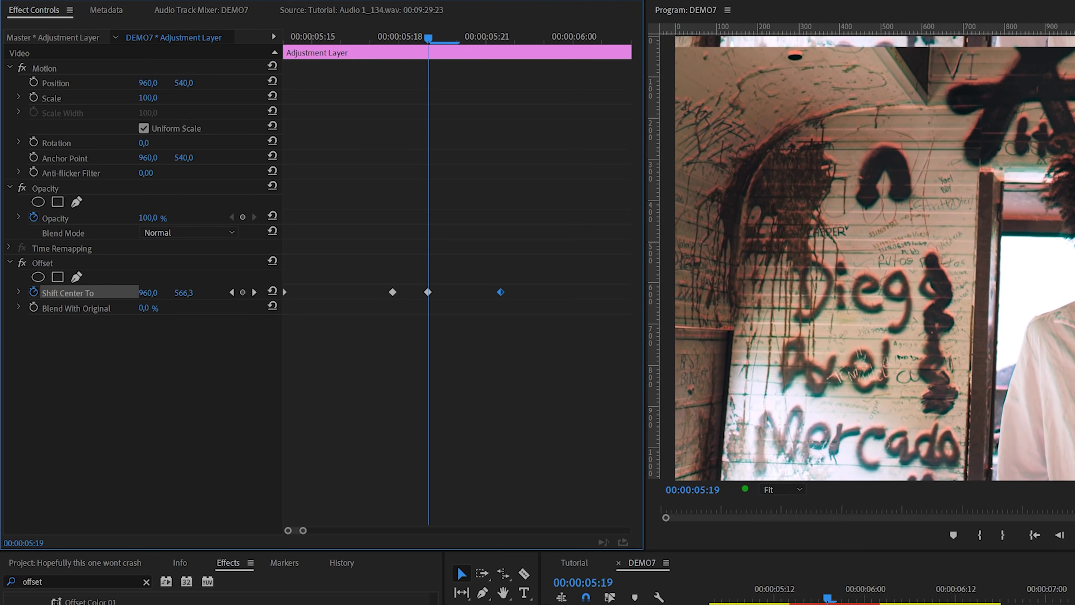
drag(428, 292, 600, 293)
Step: Scrub through the Offset keyframes and play DEMO7 from about 00:00:05:11 to preview the vertical shake
drag(329, 62, 459, 99)
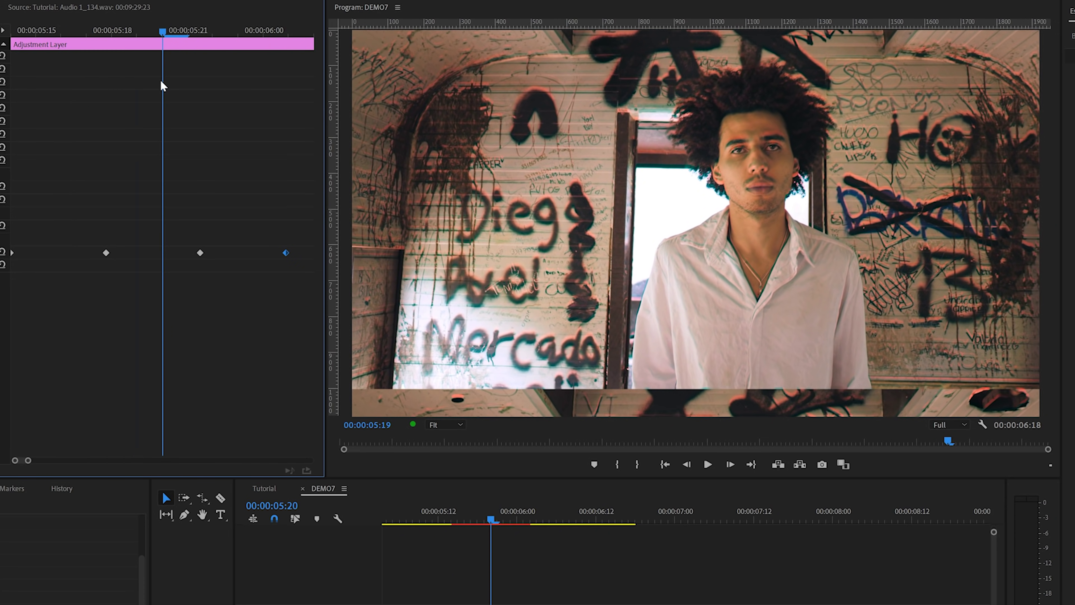
drag(162, 85, 298, 128)
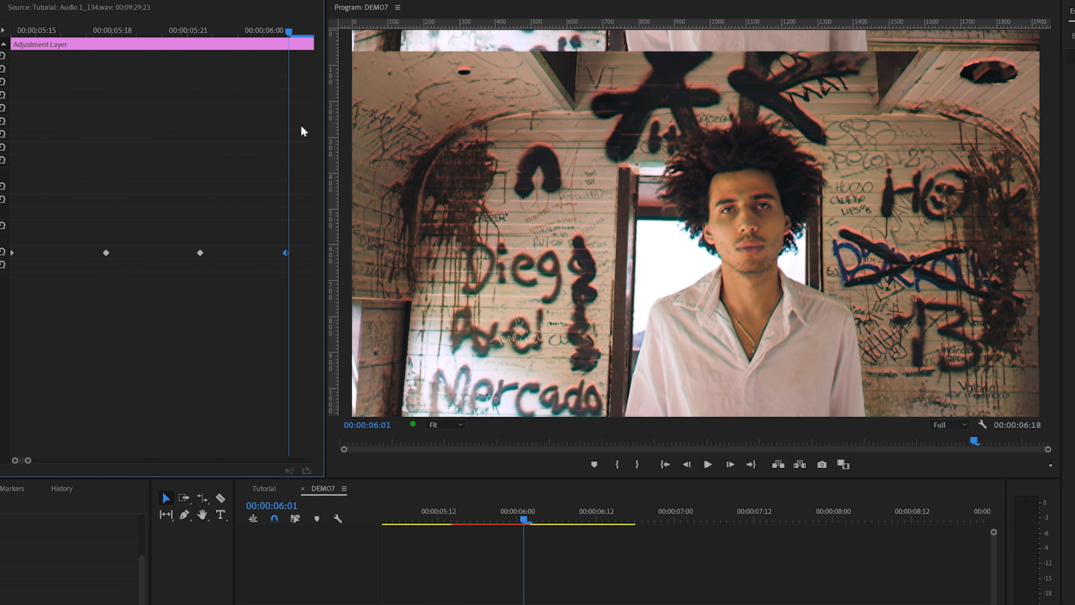
click(435, 519)
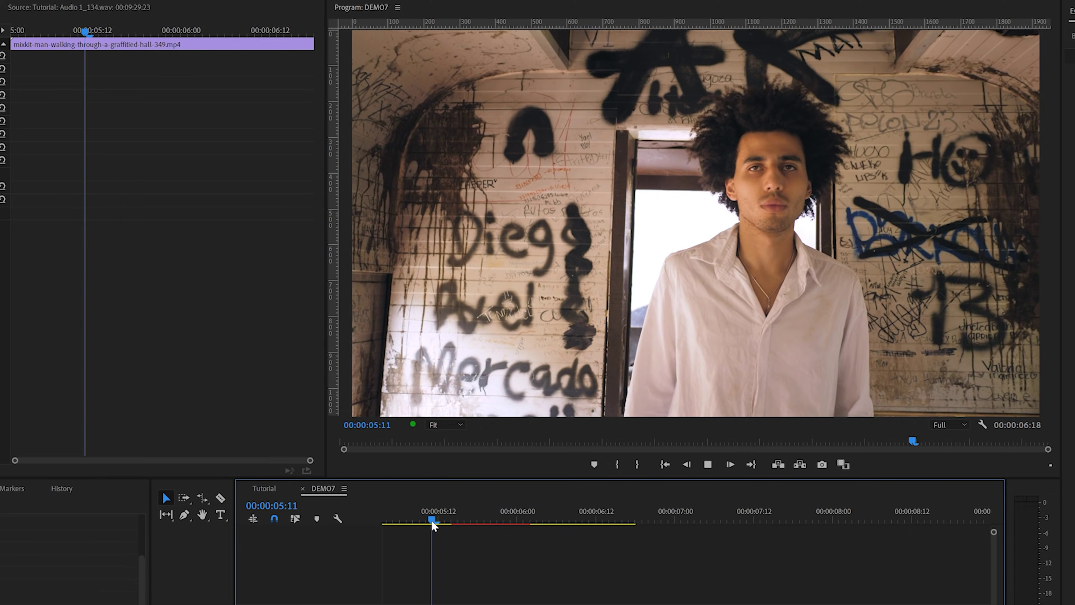
key(space)
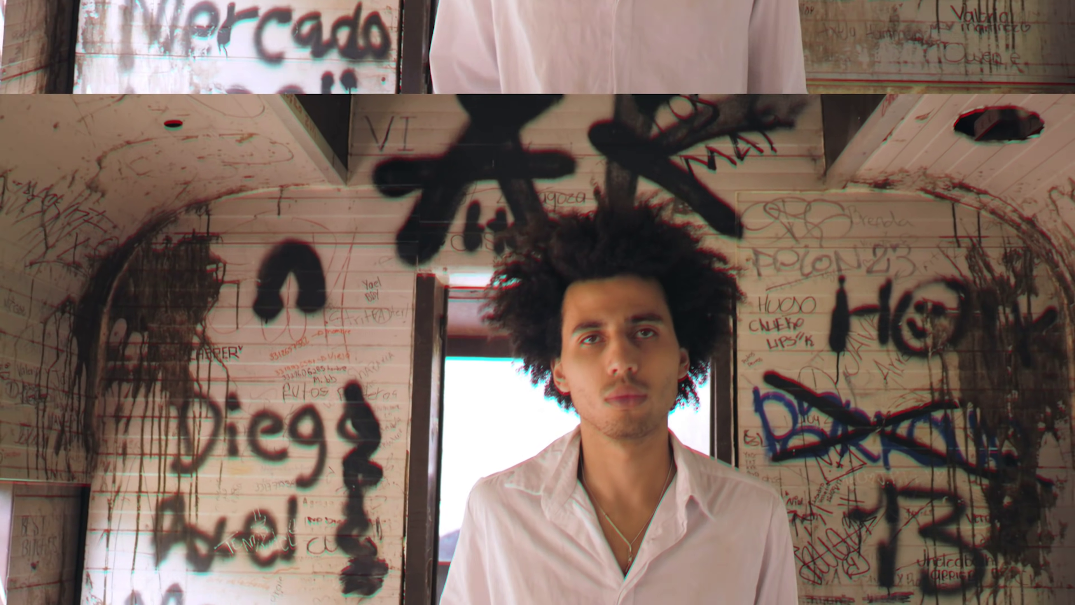